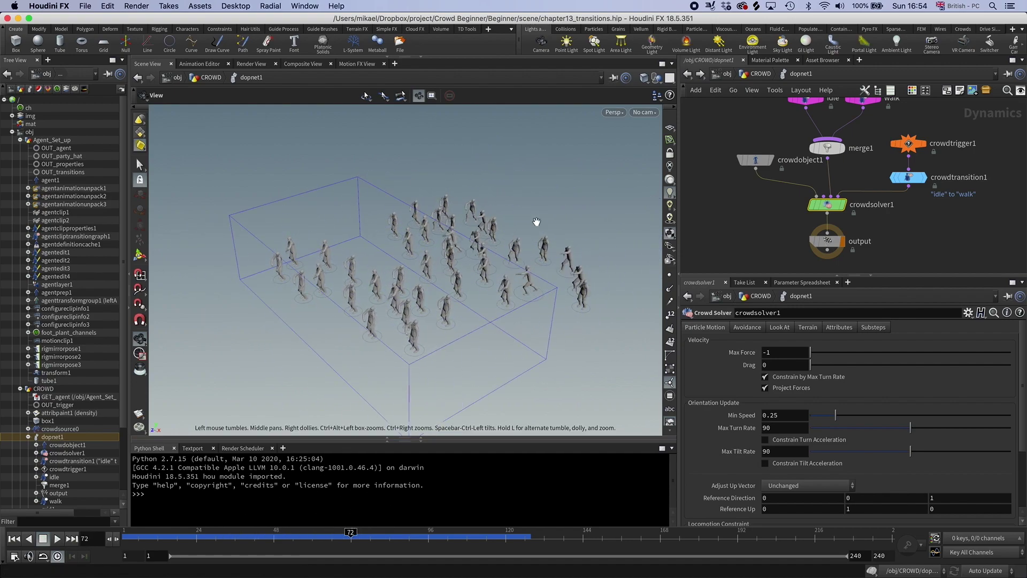
In /obj/CROWD, turn on Randomize Current Layer for crowdsource0.
{"action": "left_click", "coordinate": [758, 74]}
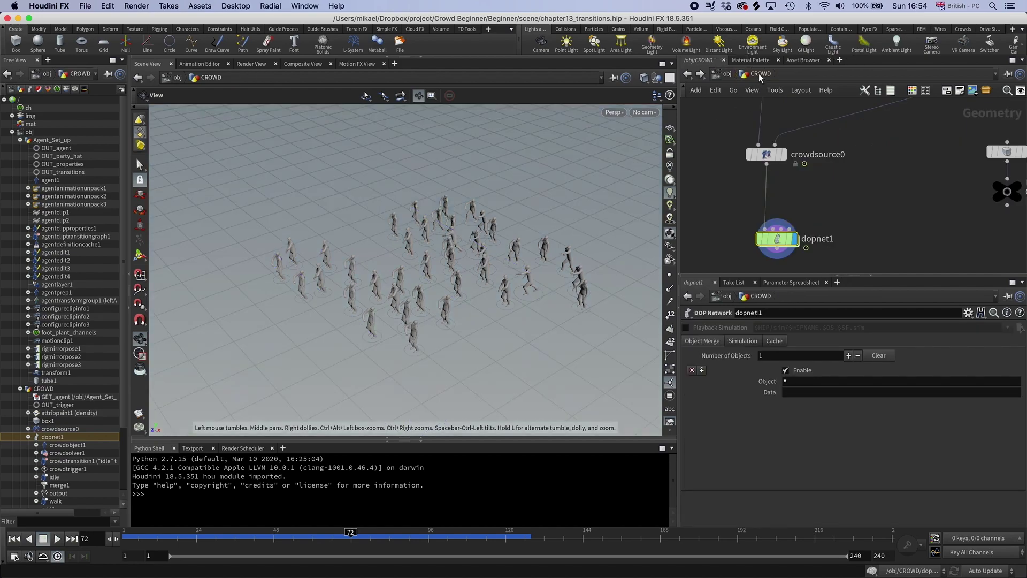
{"action": "left_click", "coordinate": [766, 154]}
{"action": "scroll", "coordinate": [744, 345], "scroll_direction": "up", "scroll_amount": 2}
{"action": "left_click", "coordinate": [729, 325]}
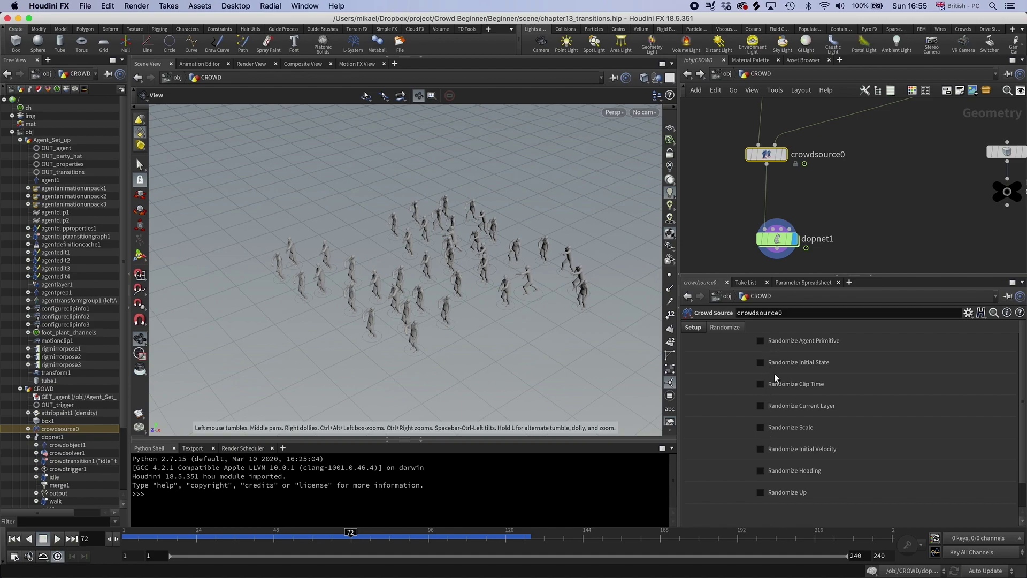
{"action": "left_click", "coordinate": [761, 406]}
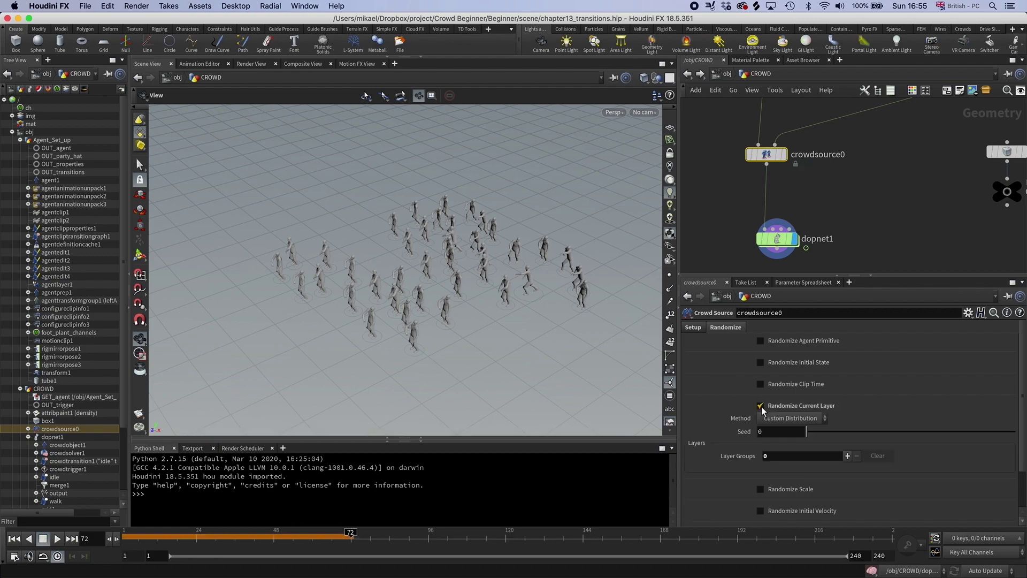
Add two layer groups, default and party_zombie, each weighted 1.
{"action": "left_click", "coordinate": [848, 456]}
{"action": "left_click", "coordinate": [910, 471]}
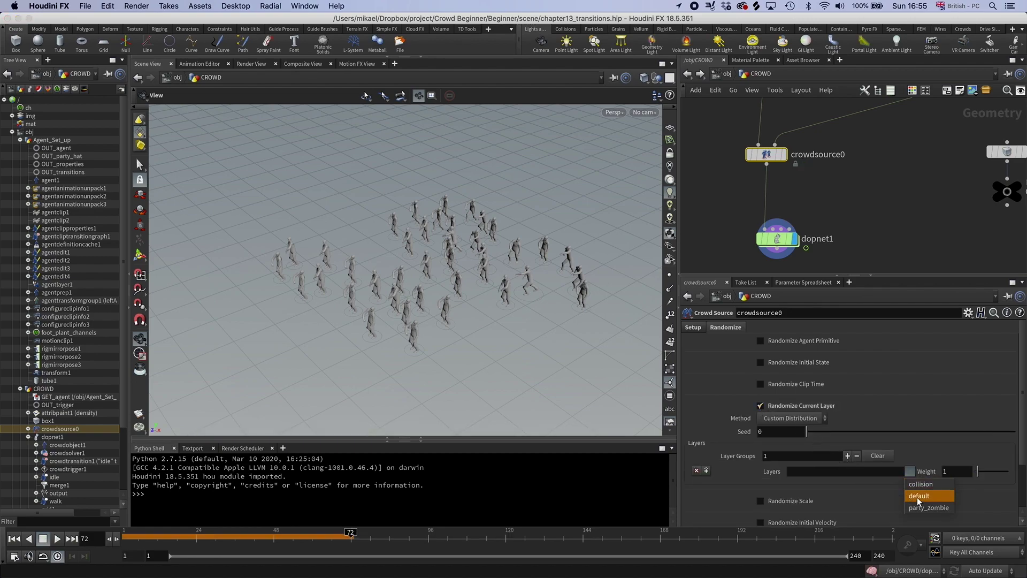
{"action": "left_click", "coordinate": [916, 488]}
{"action": "left_click", "coordinate": [848, 456]}
{"action": "left_click", "coordinate": [910, 484]}
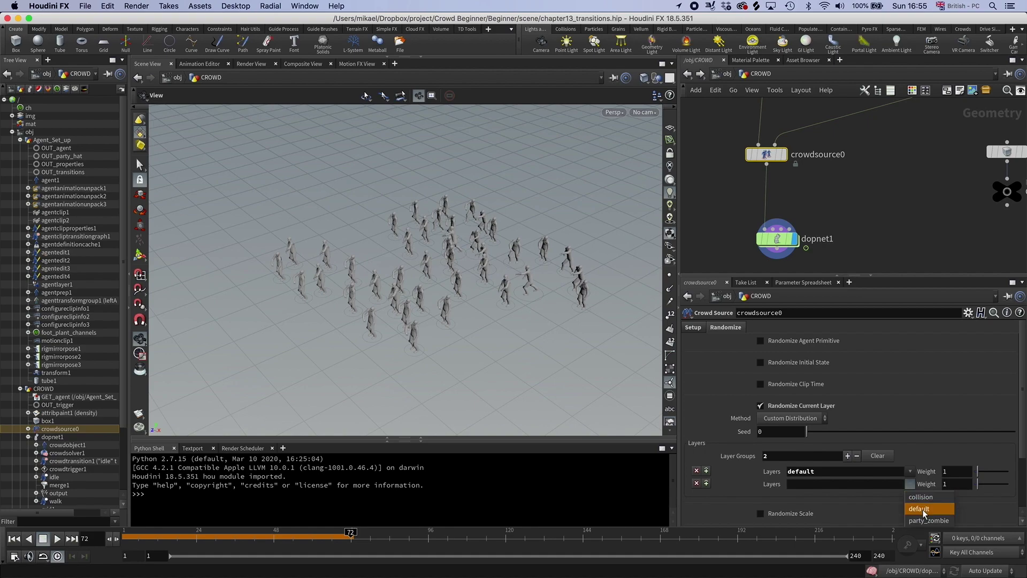
{"action": "left_click", "coordinate": [917, 508]}
{"action": "left_click", "coordinate": [14, 539]}
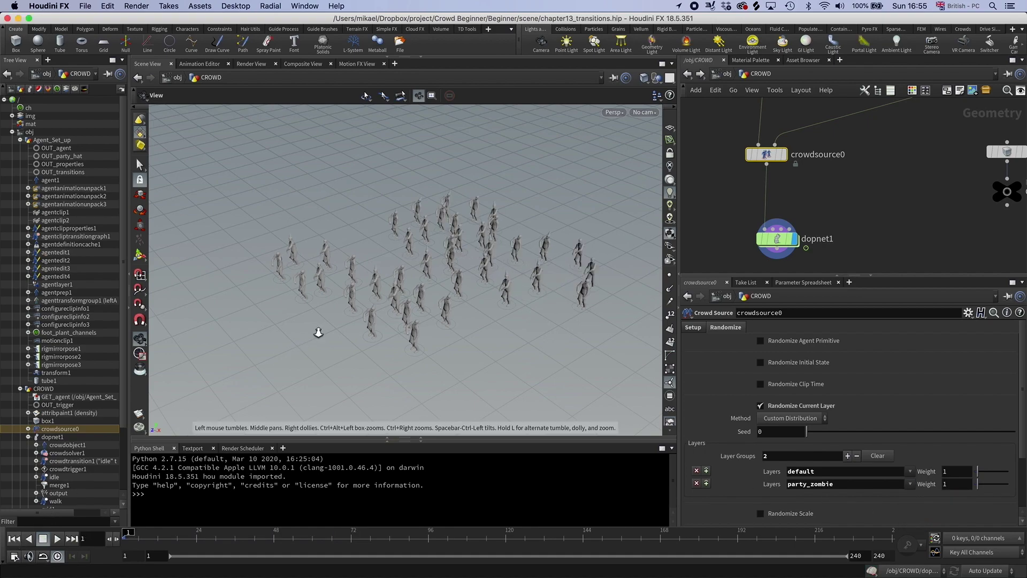
Enable Randomize Scale (scale 1, randomness 0.2, seed 0.43), then return to crowdsource0's Setup tab.
{"action": "right_click_drag", "start_coordinate": [316, 332], "coordinate": [420, 306]}
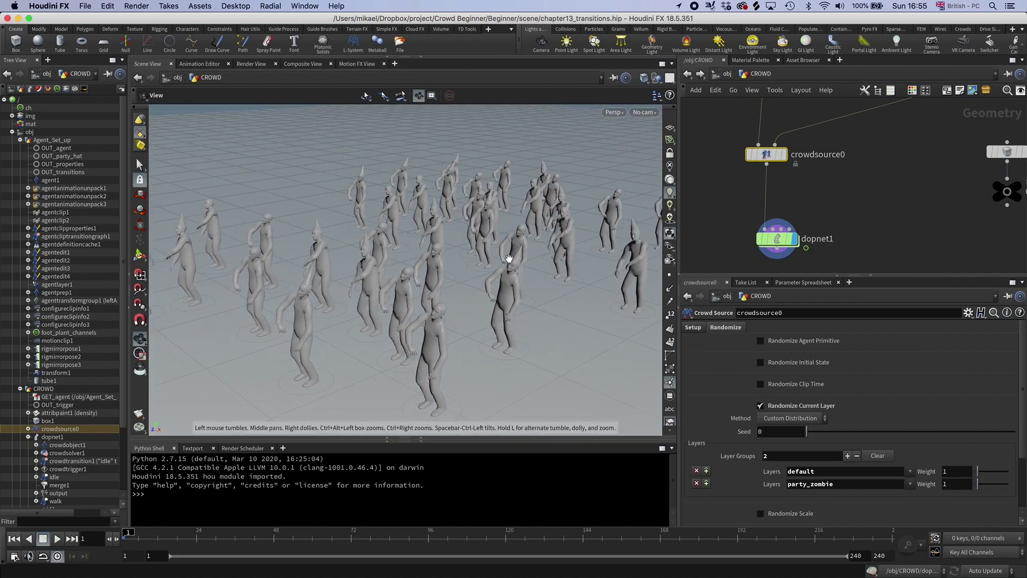
{"action": "scroll", "coordinate": [844, 494], "scroll_direction": "down", "scroll_amount": 2}
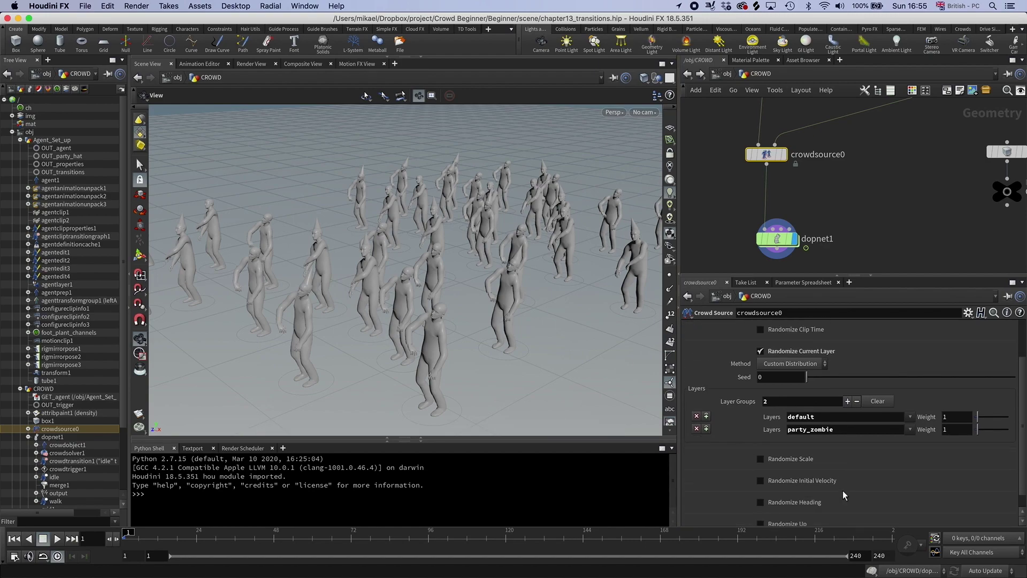
{"action": "left_click", "coordinate": [771, 459]}
{"action": "scroll", "coordinate": [783, 480], "scroll_direction": "down", "scroll_amount": 2}
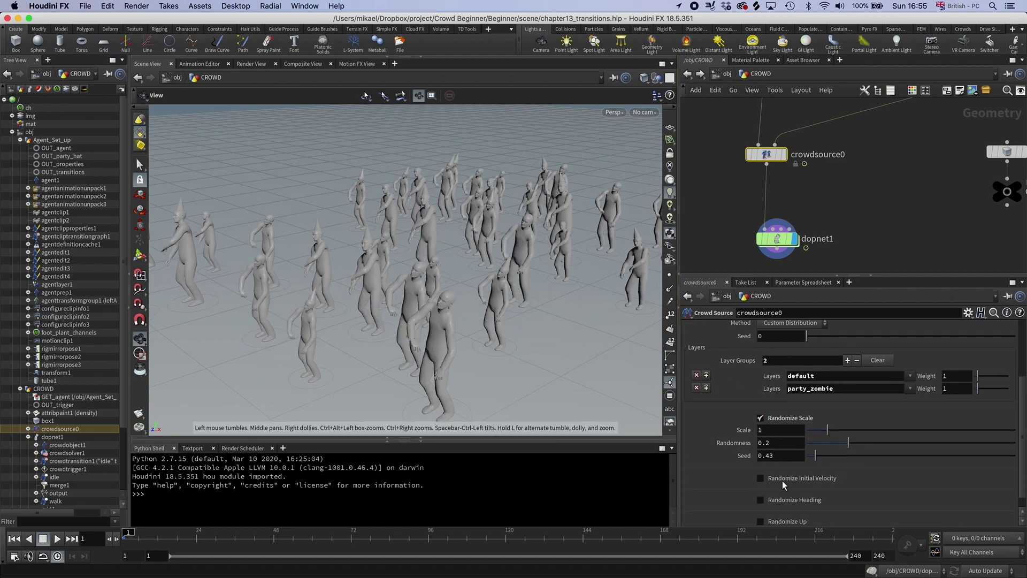
{"action": "scroll", "coordinate": [782, 480], "scroll_direction": "down", "scroll_amount": 1}
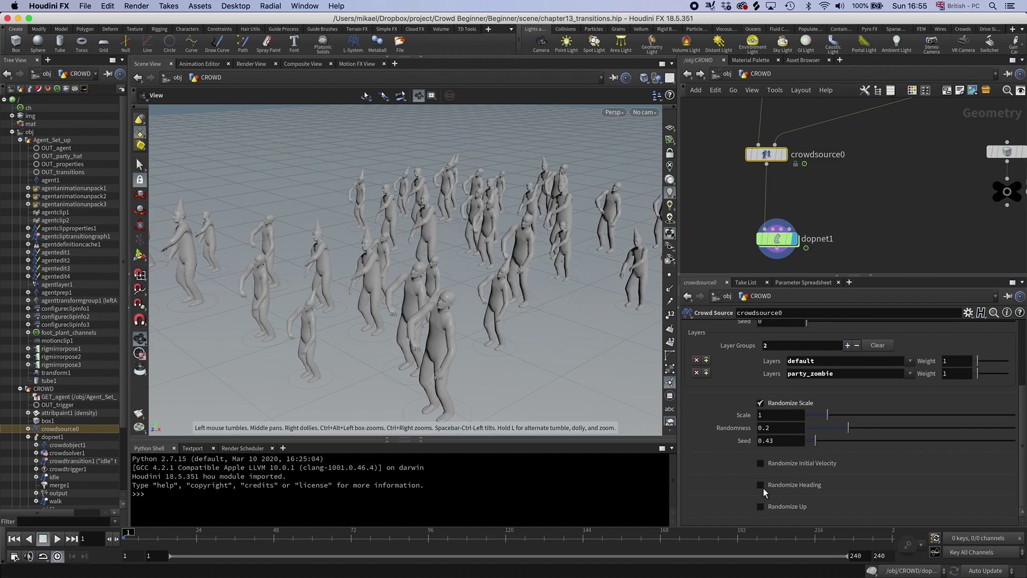
{"action": "scroll", "coordinate": [727, 412], "scroll_direction": "up", "scroll_amount": 6}
{"action": "left_click", "coordinate": [698, 327]}
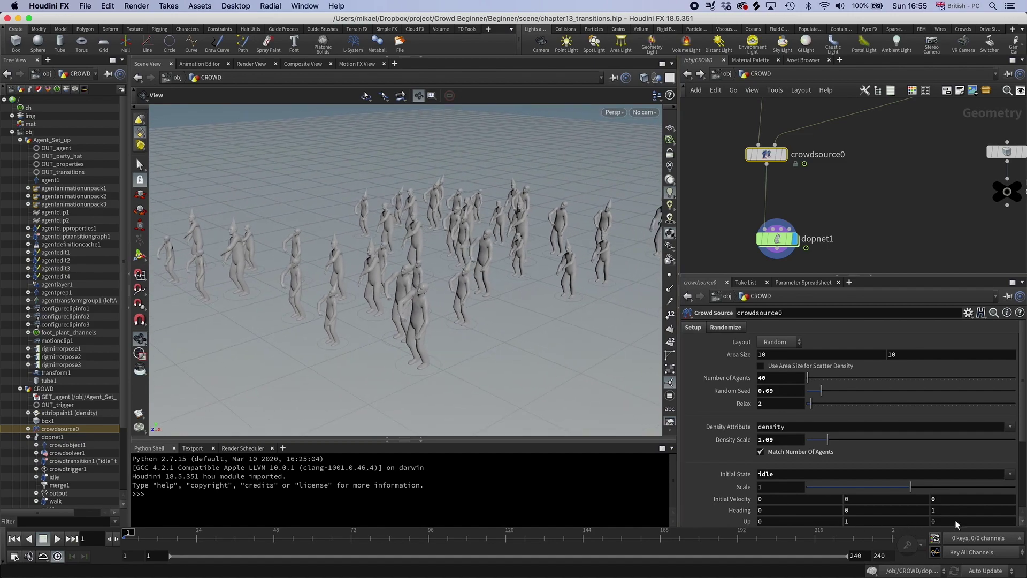
Set crowdsource0's Heading to -1, 0, 0 so agents face negative X.
{"action": "left_click_drag", "start_coordinate": [489, 309], "coordinate": [215, 406]}
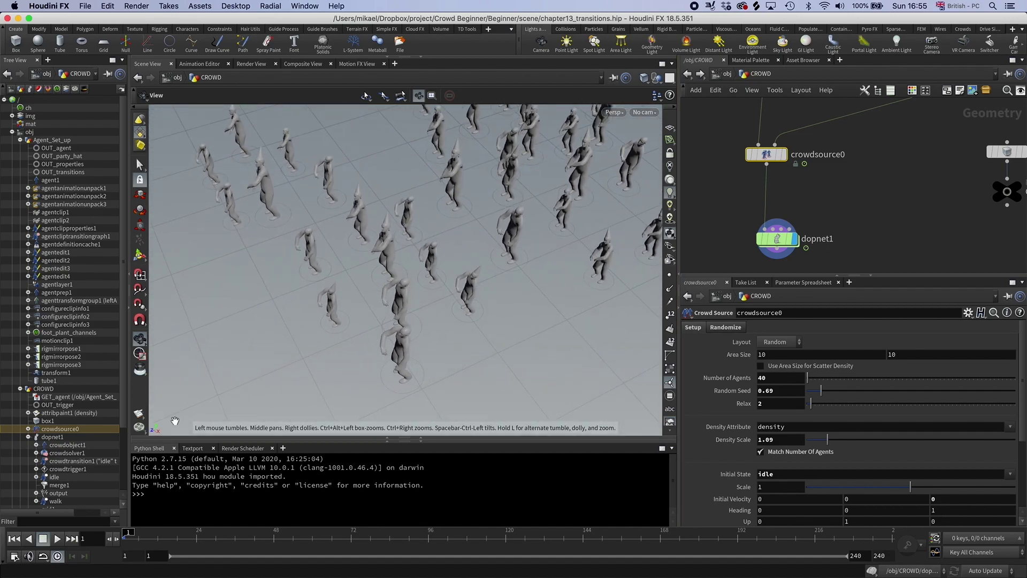
{"action": "right_click_drag", "start_coordinate": [334, 320], "coordinate": [300, 358]}
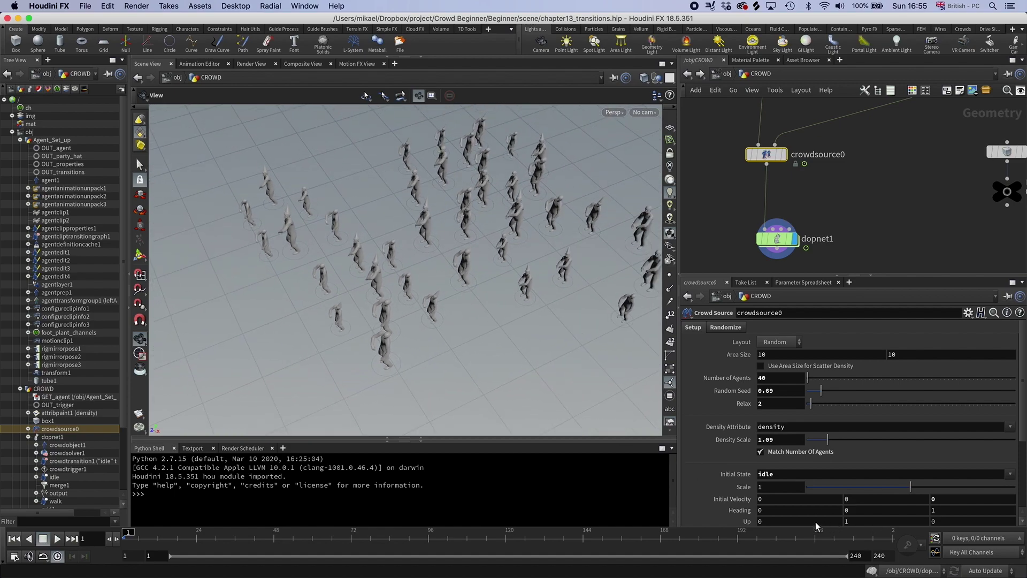
{"action": "left_click", "coordinate": [956, 509]}
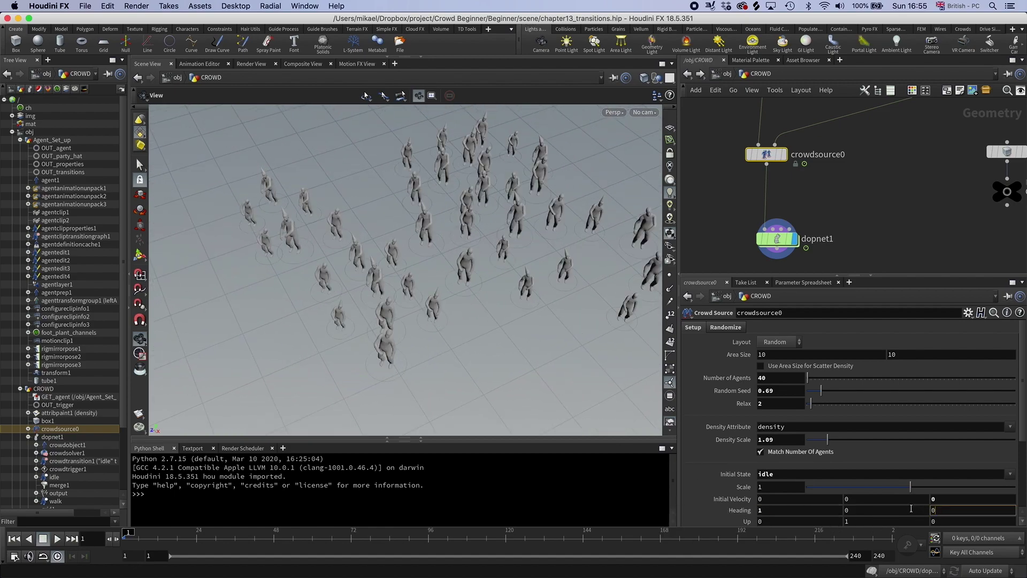
{"action": "type", "text": "0"}
{"action": "key", "text": "Return"}
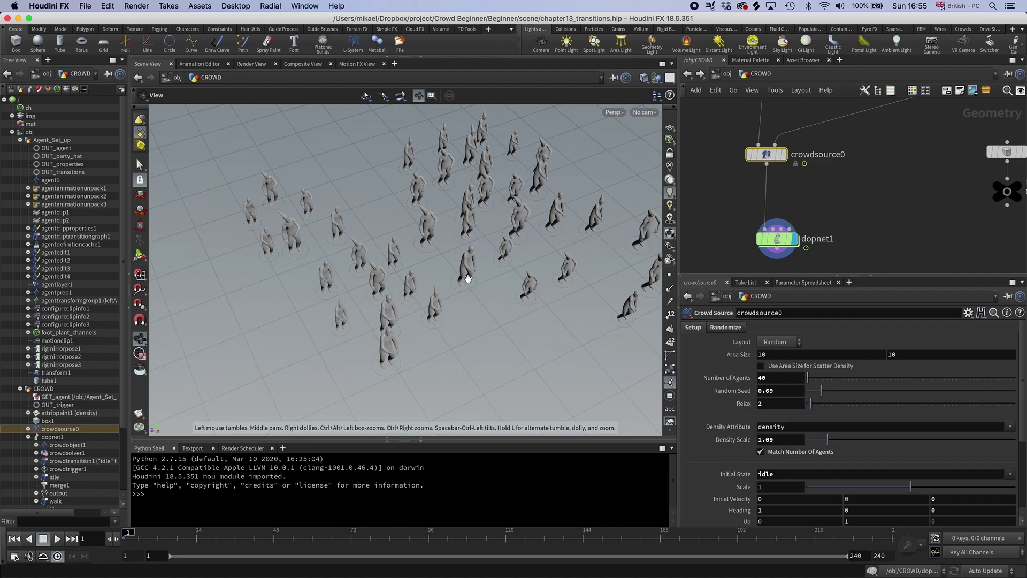
{"action": "left_click", "coordinate": [759, 510]}
{"action": "key", "text": "Return"}
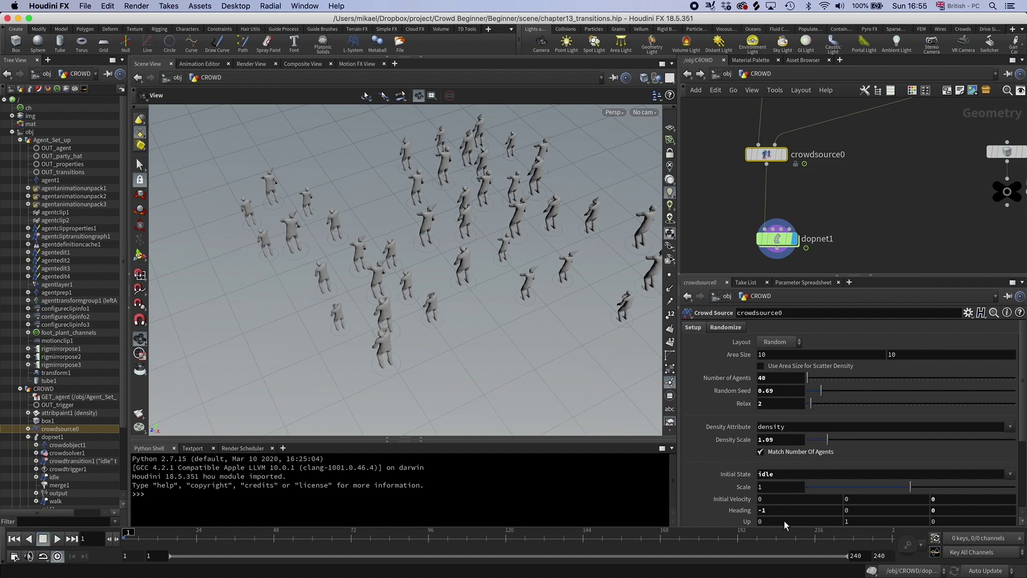
Enable Randomize Heading with a Heading Randomness of 1, 0, 1.
{"action": "left_click", "coordinate": [723, 328]}
{"action": "scroll", "coordinate": [789, 454], "scroll_direction": "down", "scroll_amount": 5}
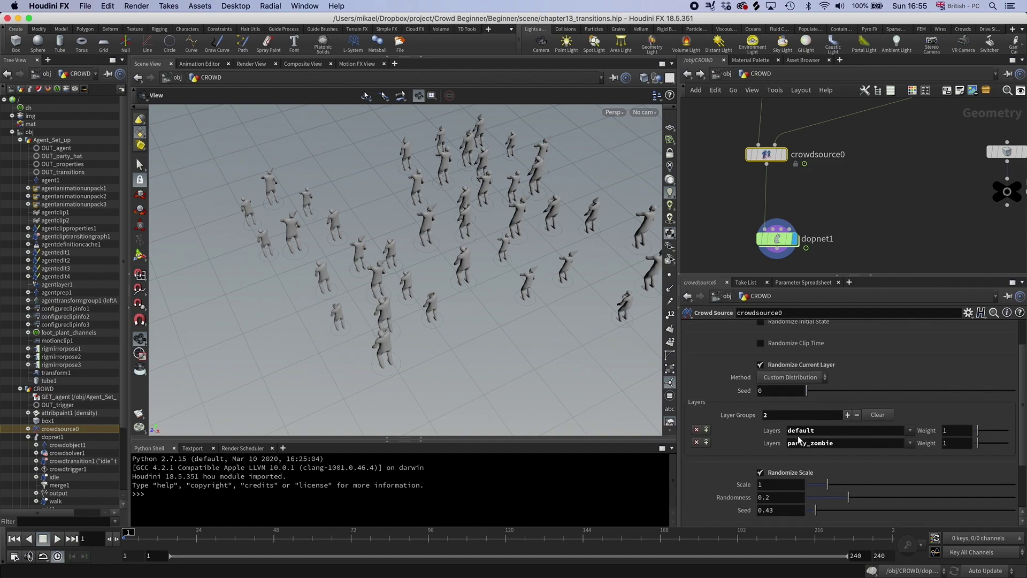
{"action": "left_click", "coordinate": [762, 484]}
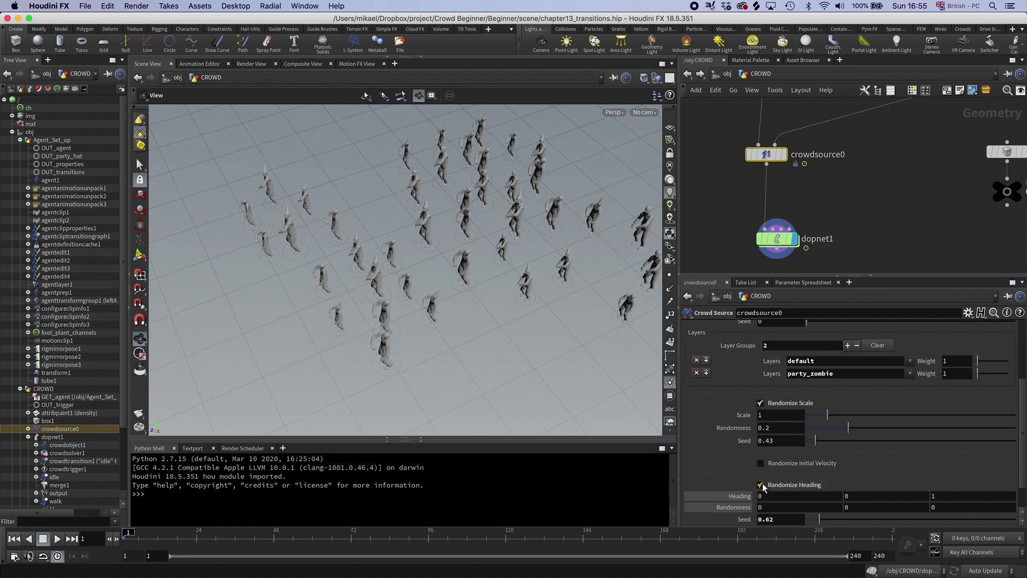
{"action": "scroll", "coordinate": [791, 477], "scroll_direction": "down", "scroll_amount": 2}
{"action": "left_click", "coordinate": [801, 471]}
{"action": "type", "text": "1"}
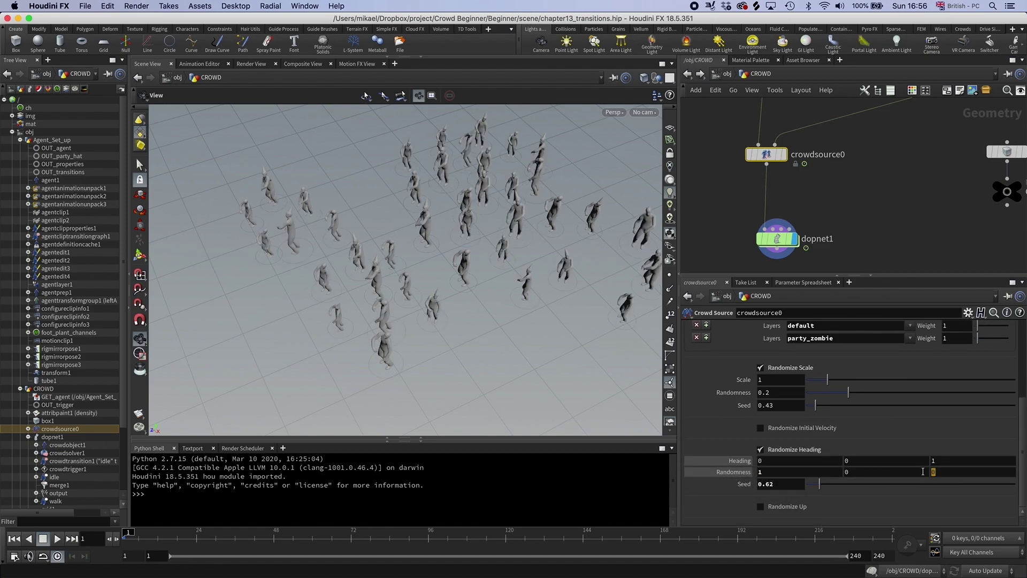
{"action": "key", "text": "Return"}
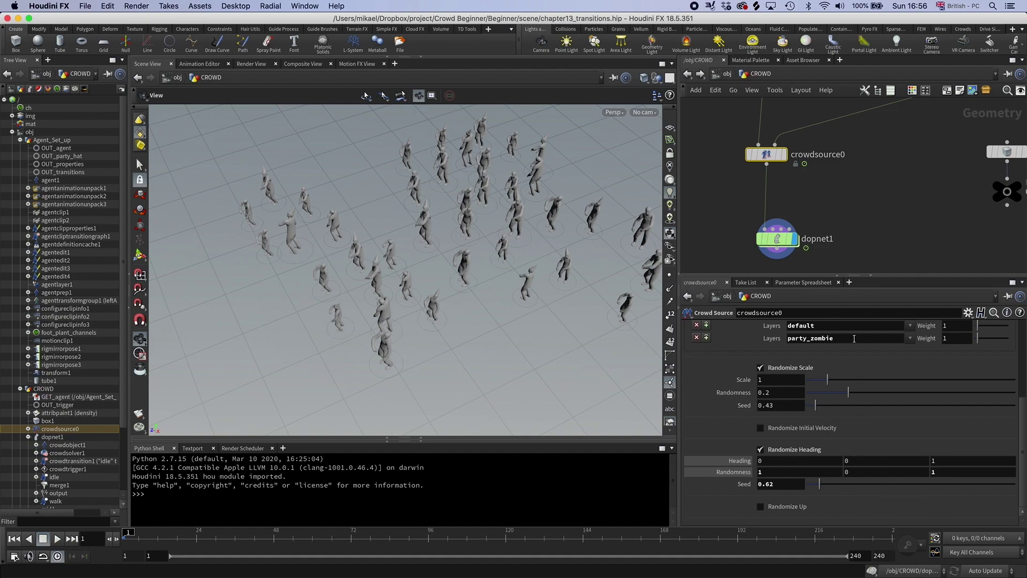
Insert an Attribute VOP between crowdsource0 and dopnet1 and go inside it.
{"action": "key", "text": "Tab"}
{"action": "type", "text": "a"}
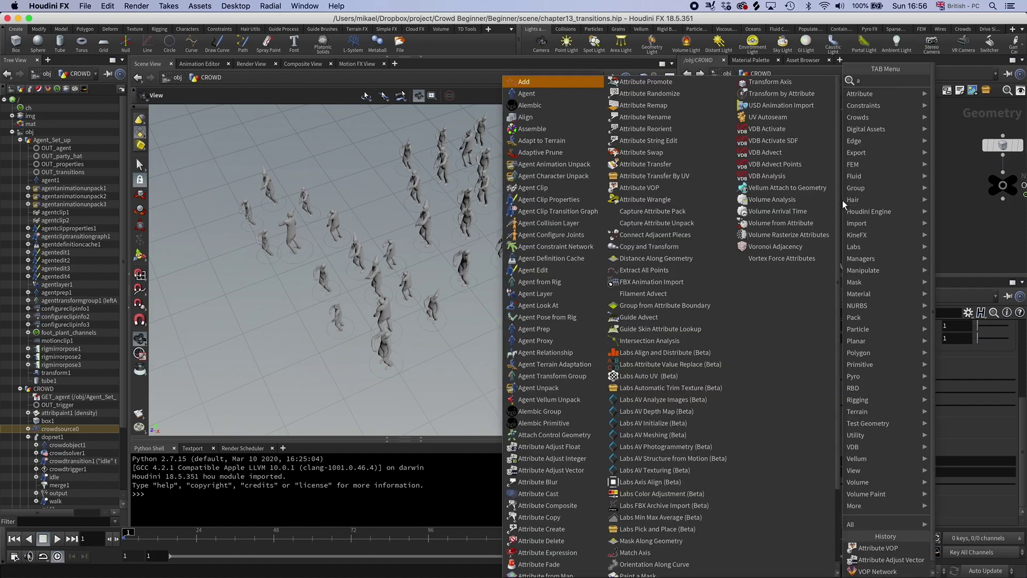
{"action": "type", "text": "tr"}
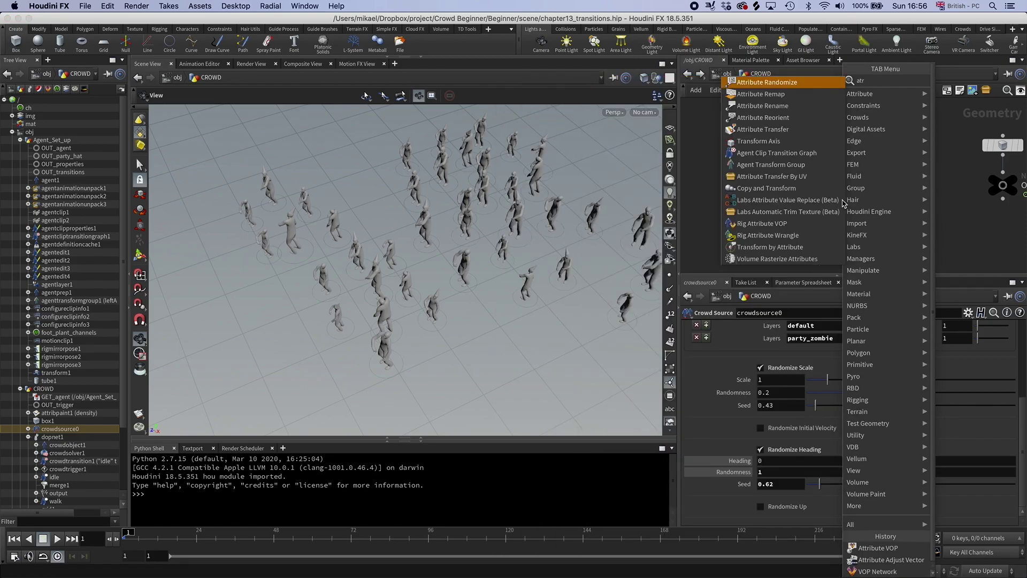
{"action": "key", "text": "BackSpace"}
{"action": "type", "text": "tribute"}
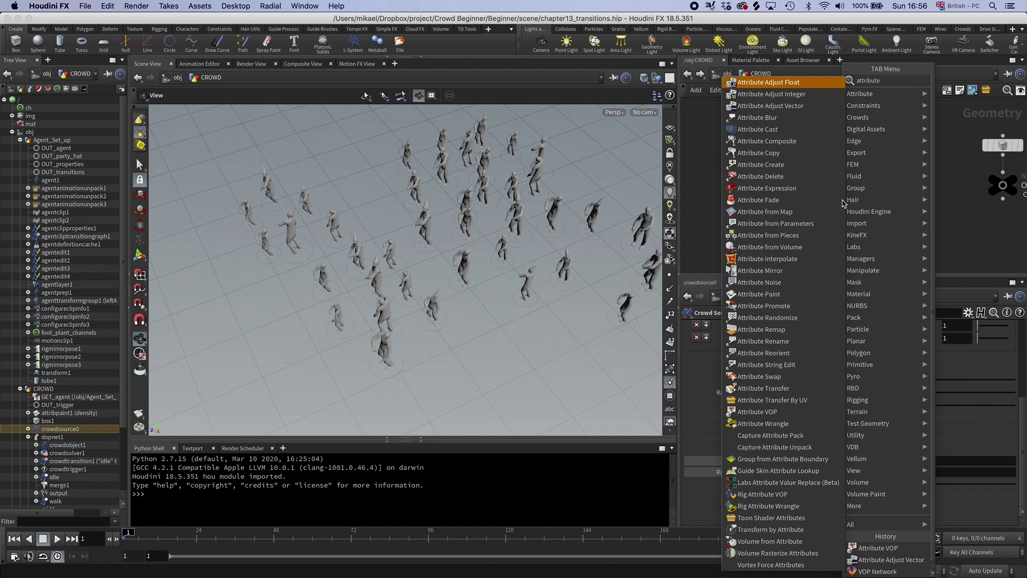
{"action": "key", "text": "Return"}
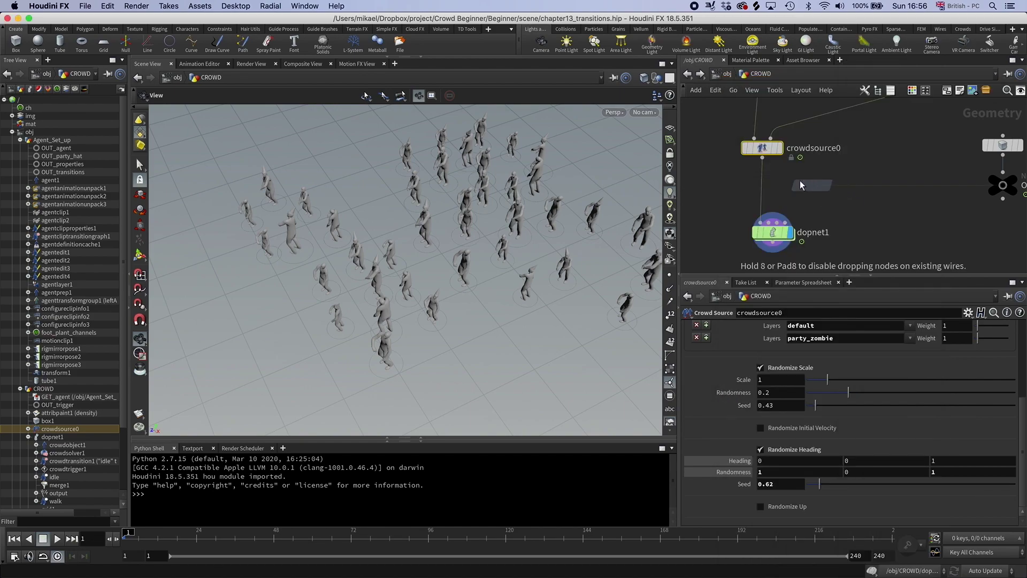
{"action": "left_click", "coordinate": [762, 190]}
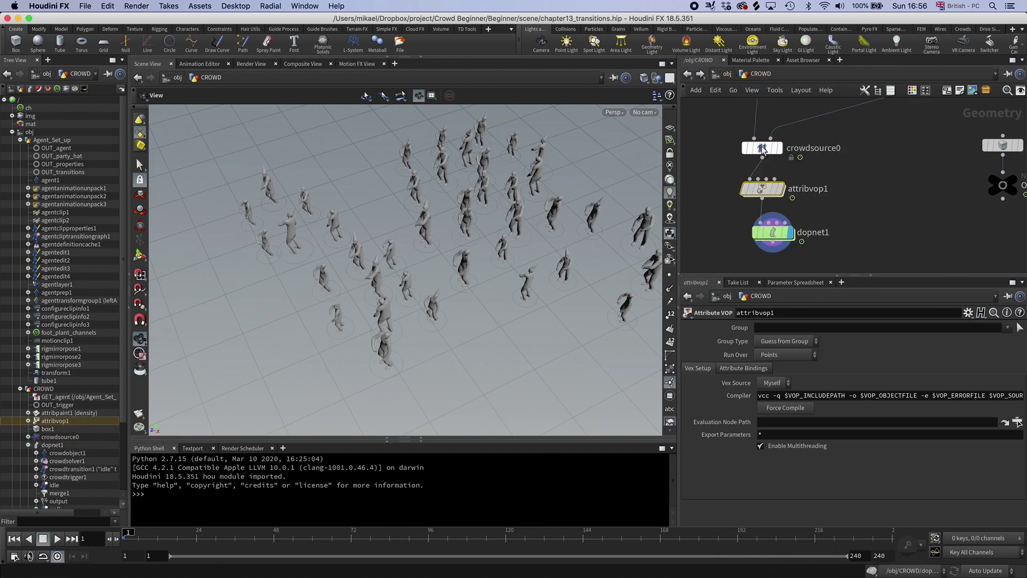
{"action": "double_click", "coordinate": [762, 189]}
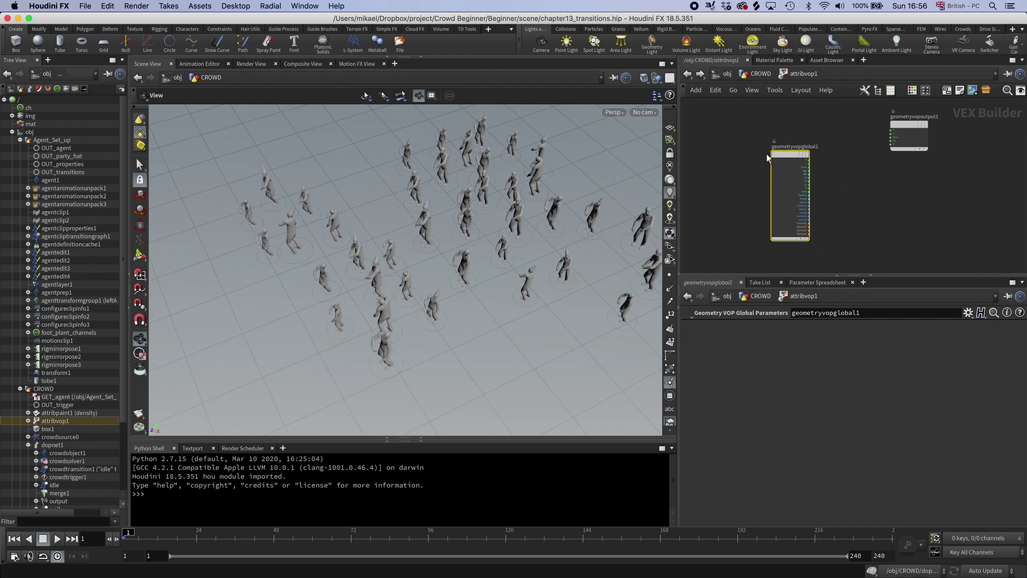
Add a rotate1 node in the VEX network, then search for 'matrix to v' nodes.
{"action": "key", "text": "Tab"}
{"action": "type", "text": "rotate"}
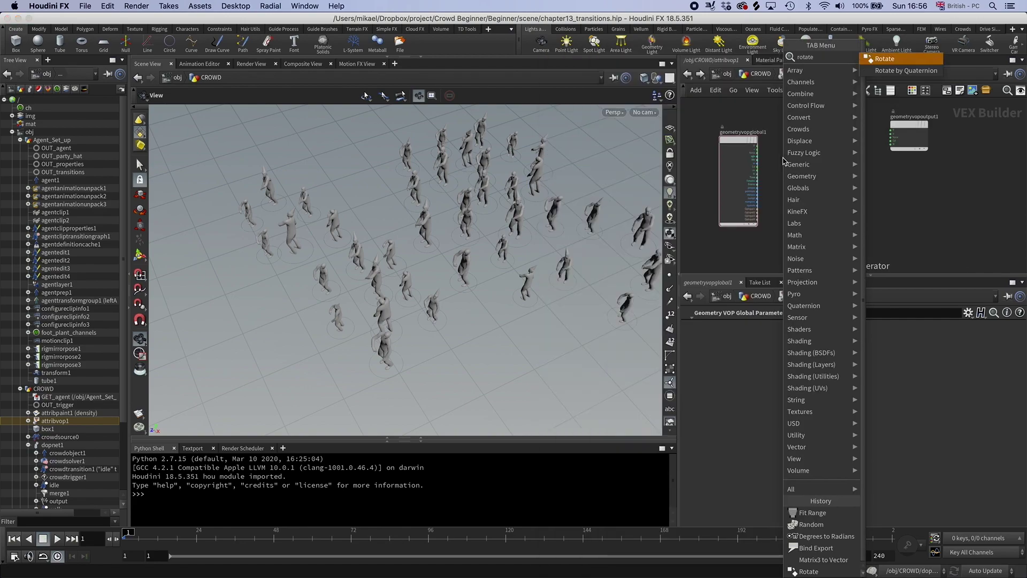
{"action": "key", "text": "Return"}
{"action": "left_click", "coordinate": [804, 174]}
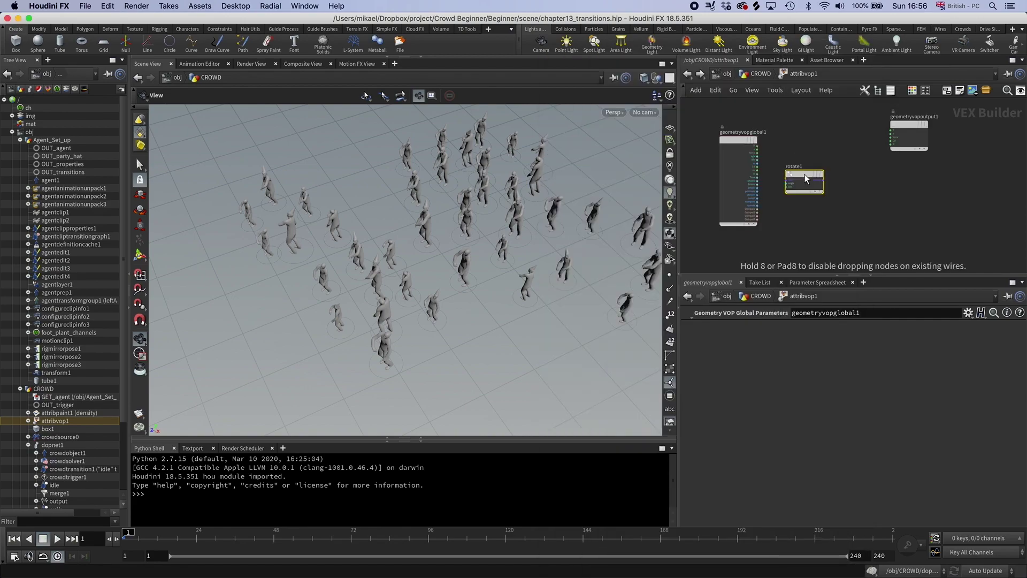
{"action": "scroll", "coordinate": [821, 226], "scroll_direction": "up", "scroll_amount": 3}
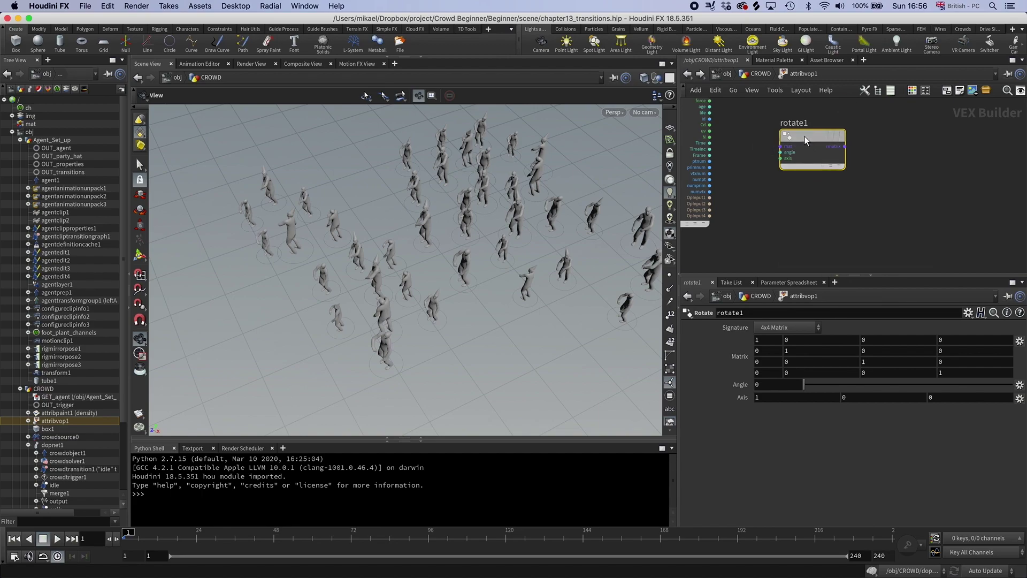
{"action": "middle_click_drag", "start_coordinate": [759, 150], "coordinate": [727, 195]}
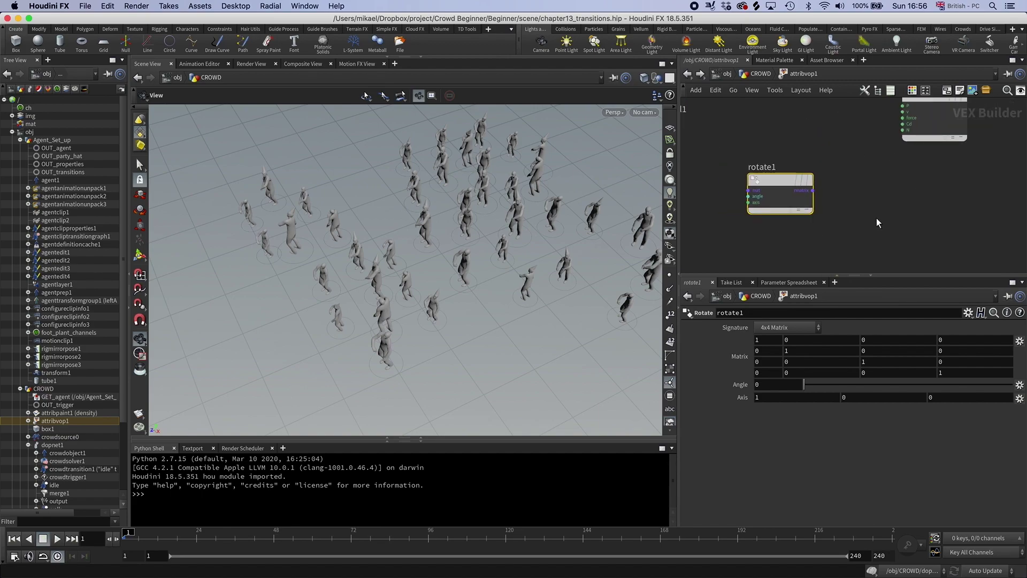
{"action": "scroll", "coordinate": [877, 187], "scroll_direction": "right", "scroll_amount": 5}
{"action": "scroll", "coordinate": [910, 181], "scroll_direction": "left", "scroll_amount": 5}
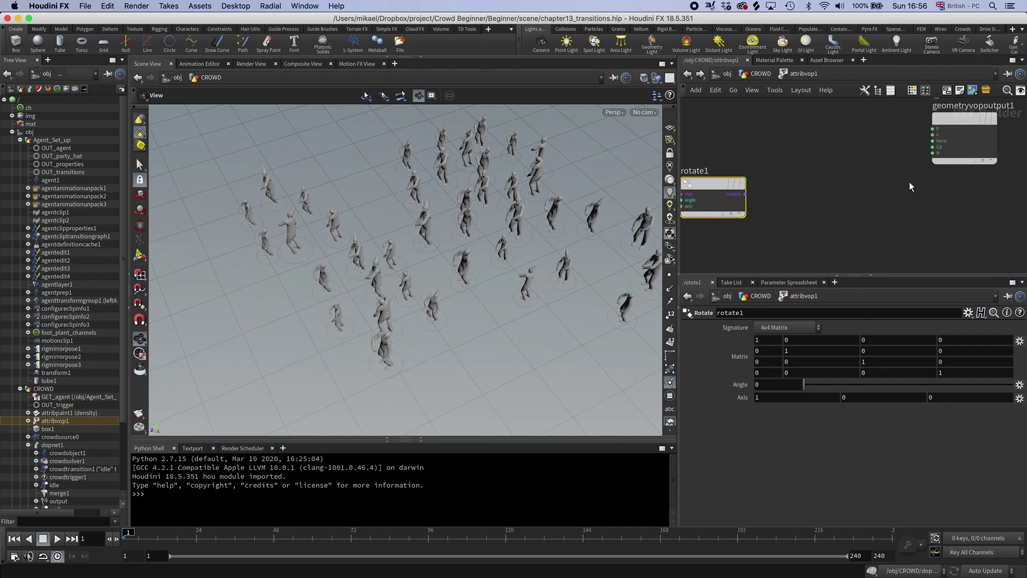
{"action": "key", "text": "Tab"}
{"action": "type", "text": "matrix to v"}
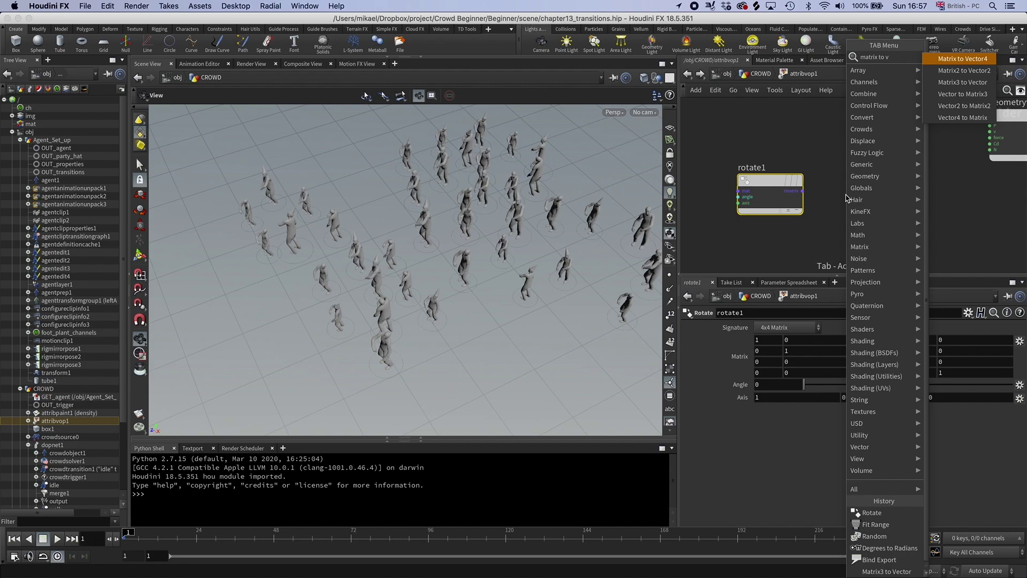
Place a Matrix3 to Vector node beside rotate1, fed by rotate1's matrix output.
{"action": "key", "text": "Down"}
{"action": "key", "text": "Down"}
{"action": "key", "text": "Return"}
{"action": "left_click", "coordinate": [845, 197]}
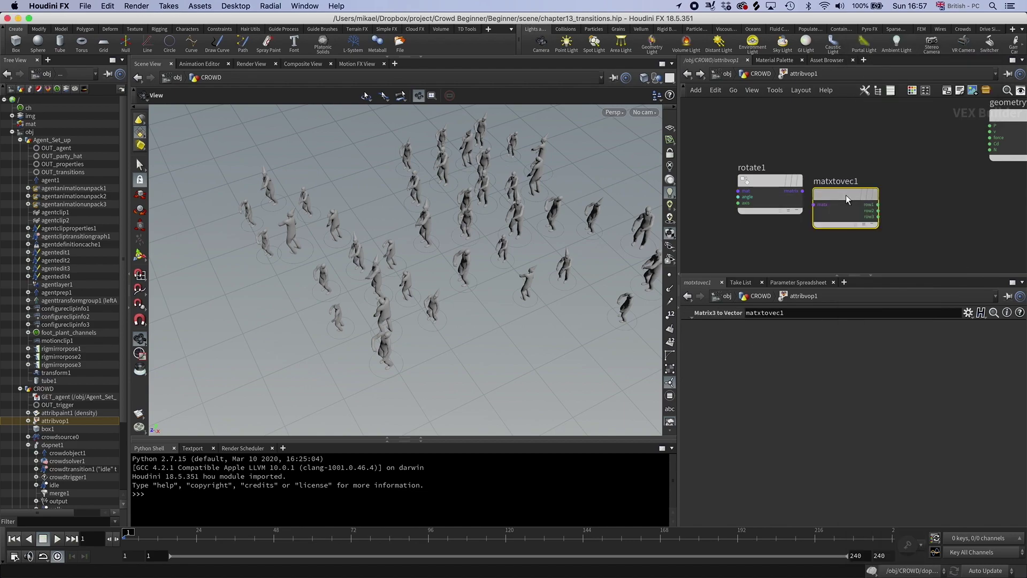
{"action": "left_click_drag", "start_coordinate": [845, 195], "coordinate": [863, 181]}
{"action": "left_click_drag", "start_coordinate": [803, 191], "coordinate": [837, 192]}
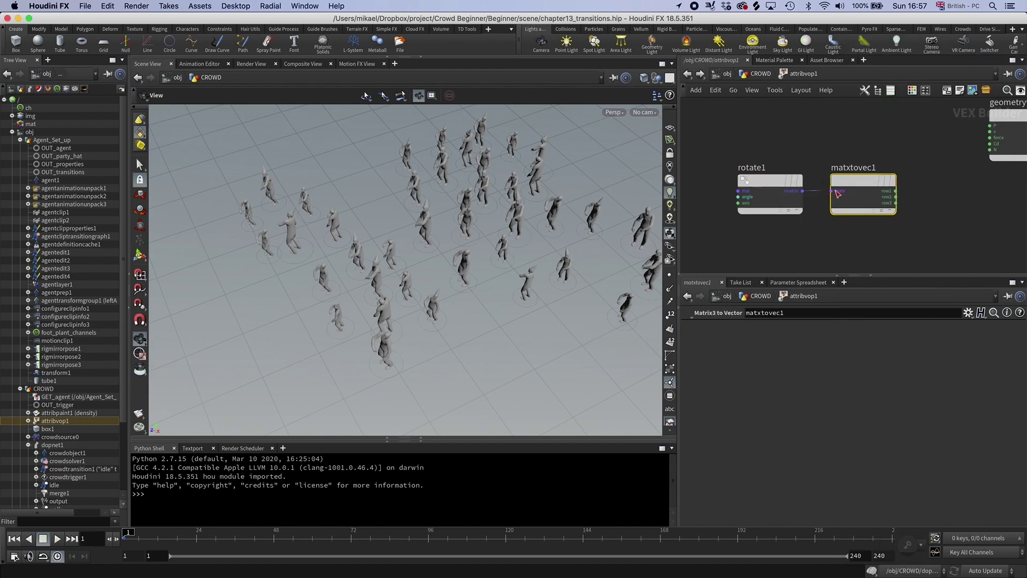
Add bind1 fed by matxtovec1's row3 output, with its parameter named heading.
{"action": "left_click", "coordinate": [897, 203]}
{"action": "key", "text": "Tab"}
{"action": "mouse_move", "coordinate": [958, 188]}
{"action": "type", "text": "bin"}
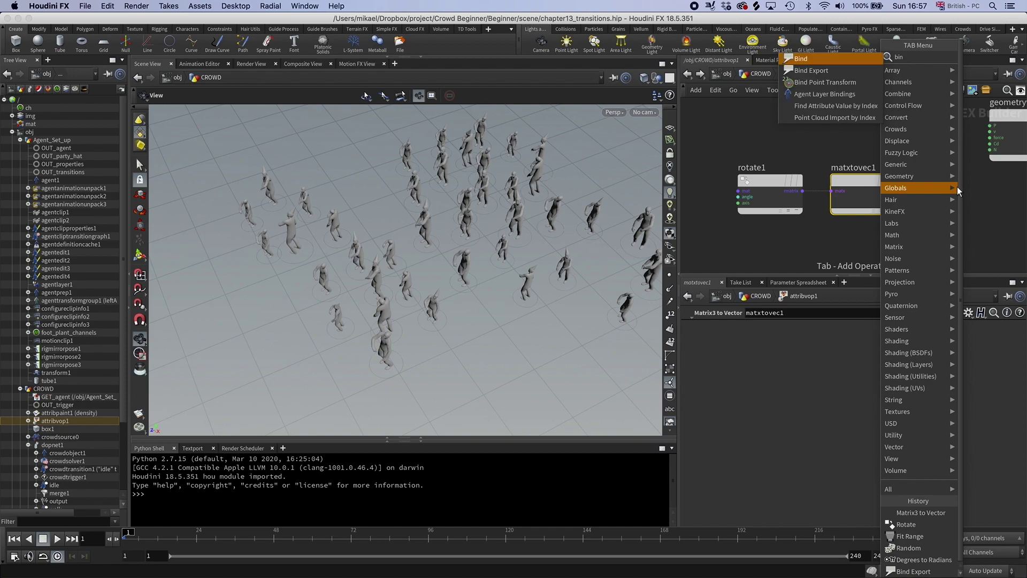
{"action": "key", "text": "Return"}
{"action": "left_click", "coordinate": [918, 207]}
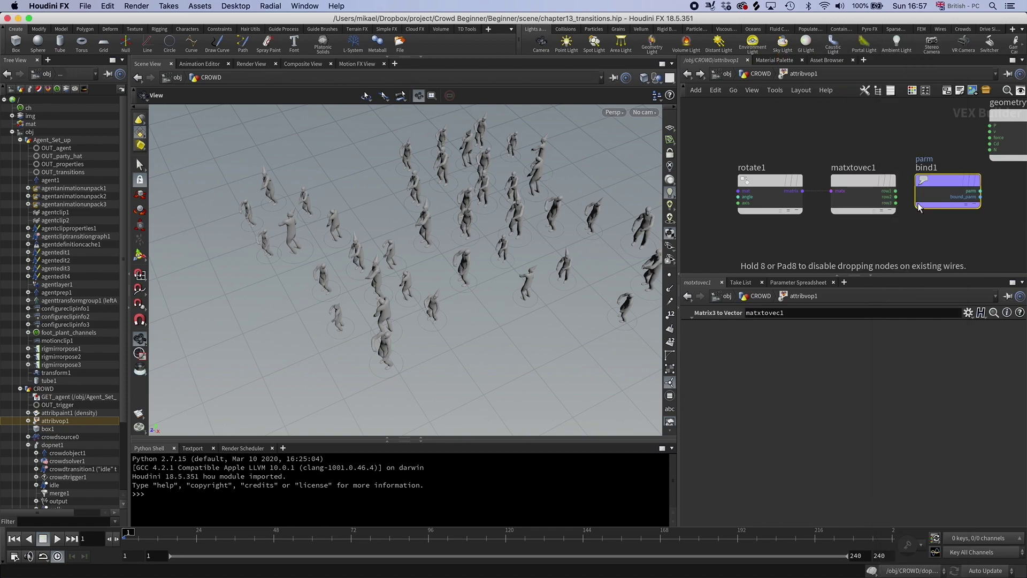
{"action": "left_click_drag", "start_coordinate": [897, 203], "coordinate": [947, 191]}
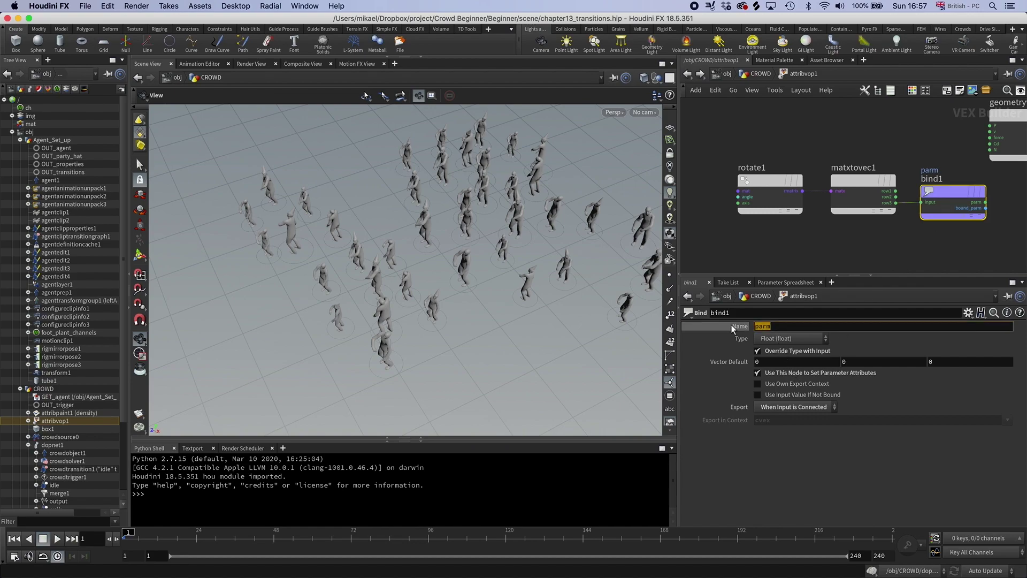
{"action": "mouse_move", "coordinate": [731, 326]}
{"action": "type", "text": "bee"}
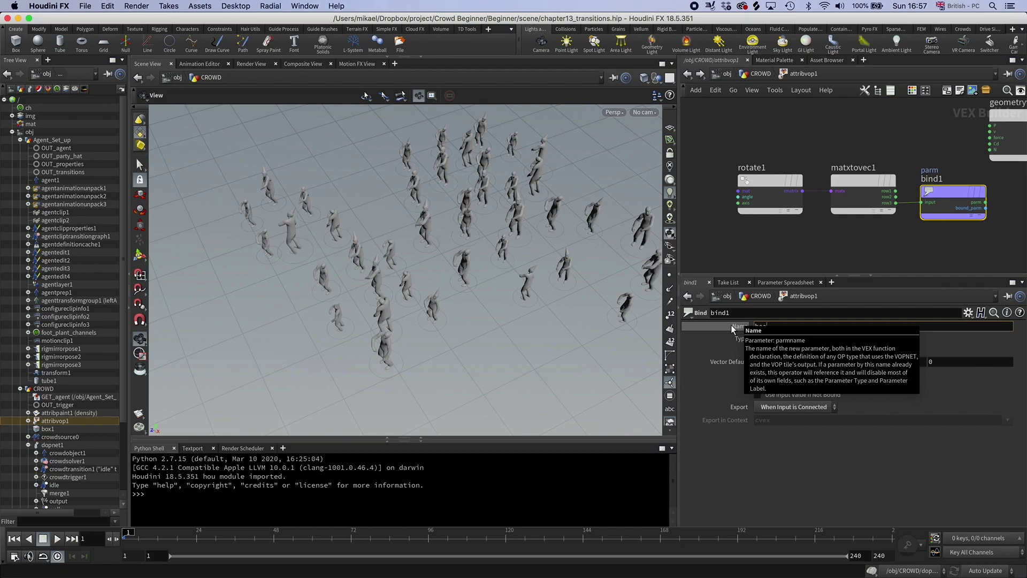
{"action": "type", "text": "ding"}
{"action": "key", "text": "Return"}
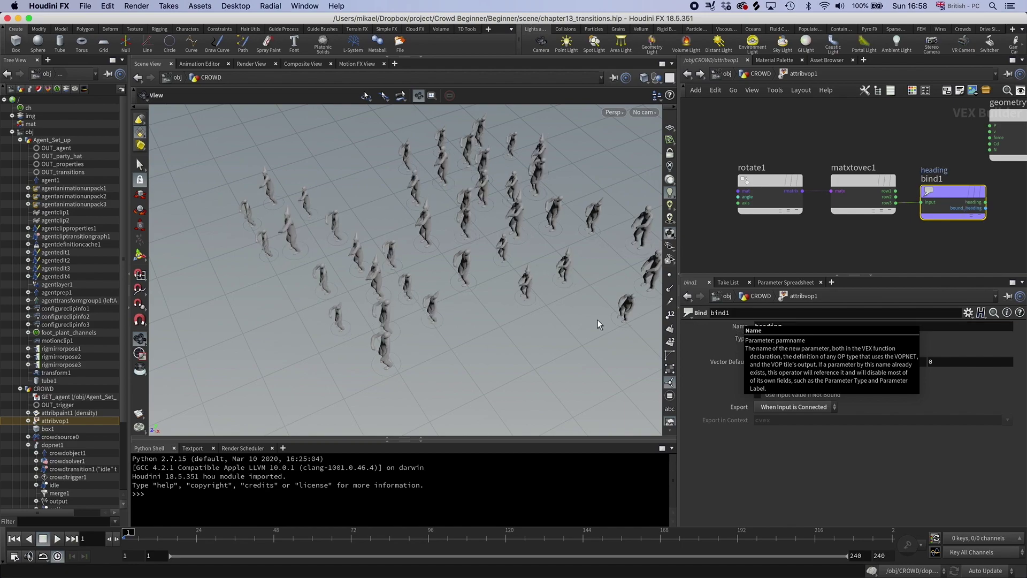
Wire degtorad1's rad output into rotate1's angle, then test by sweeping Degrees to 360.
{"action": "left_click", "coordinate": [786, 206]}
{"action": "scroll", "coordinate": [818, 229], "scroll_direction": "left", "scroll_amount": 5}
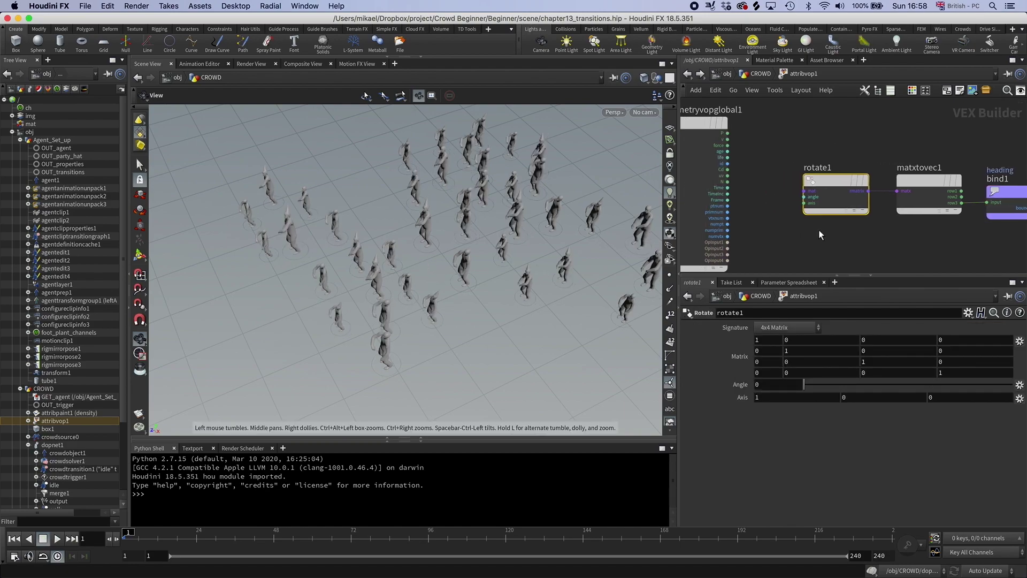
{"action": "left_click_drag", "start_coordinate": [722, 129], "coordinate": [682, 130]}
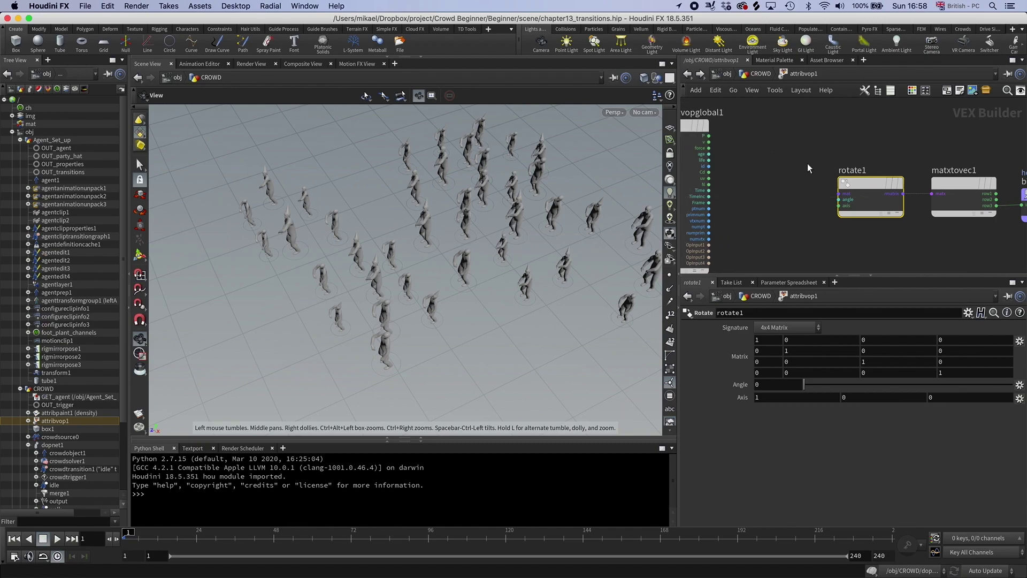
{"action": "mouse_move", "coordinate": [849, 185]}
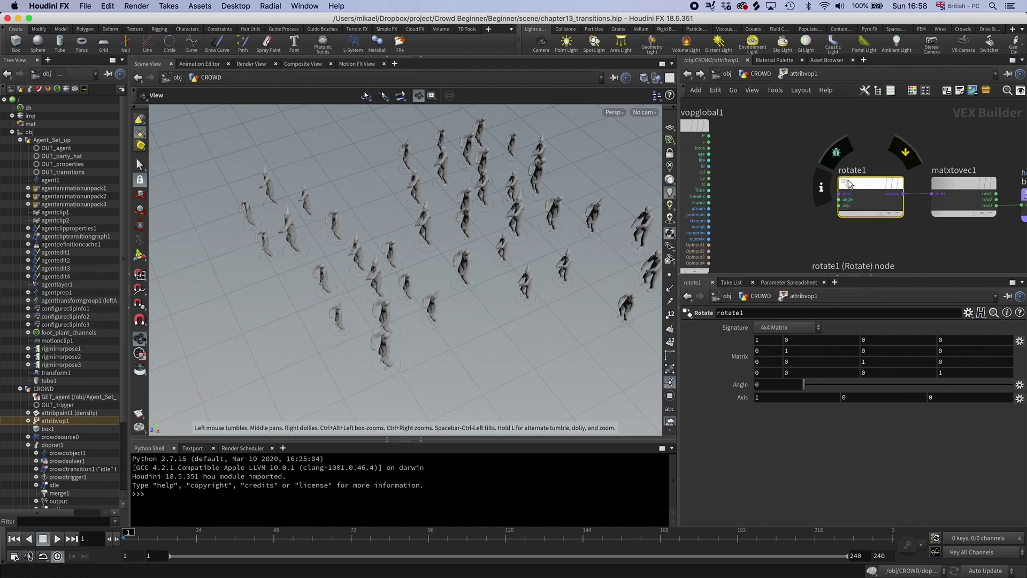
{"action": "key", "text": "Tab"}
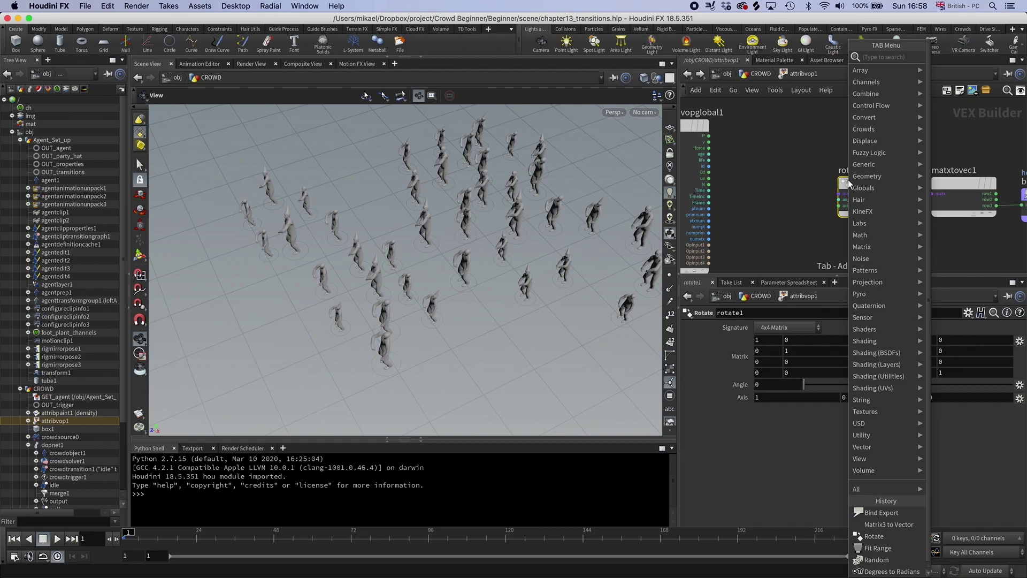
{"action": "type", "text": "degrre"}
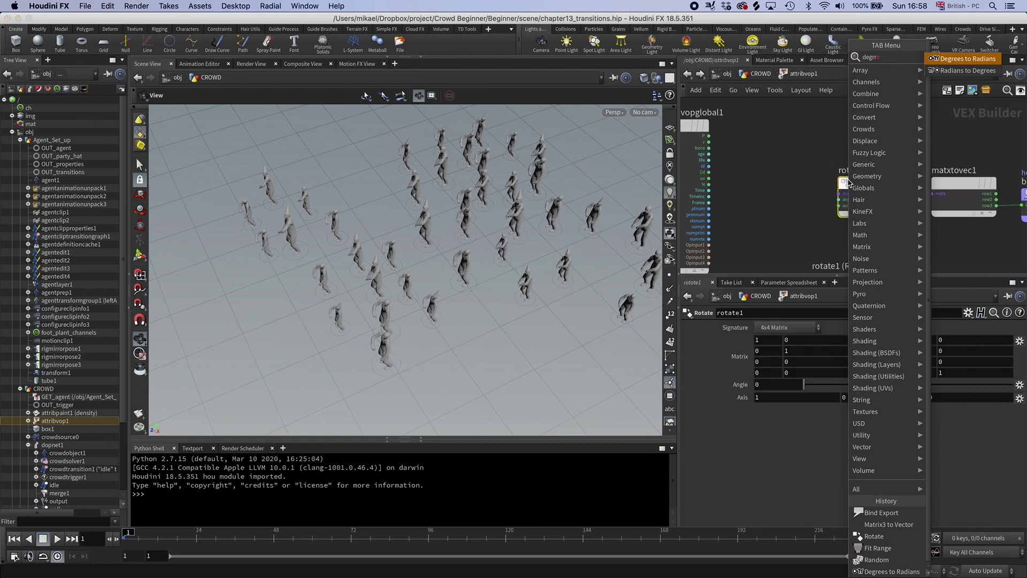
{"action": "key", "text": "Return"}
{"action": "left_click", "coordinate": [805, 203]}
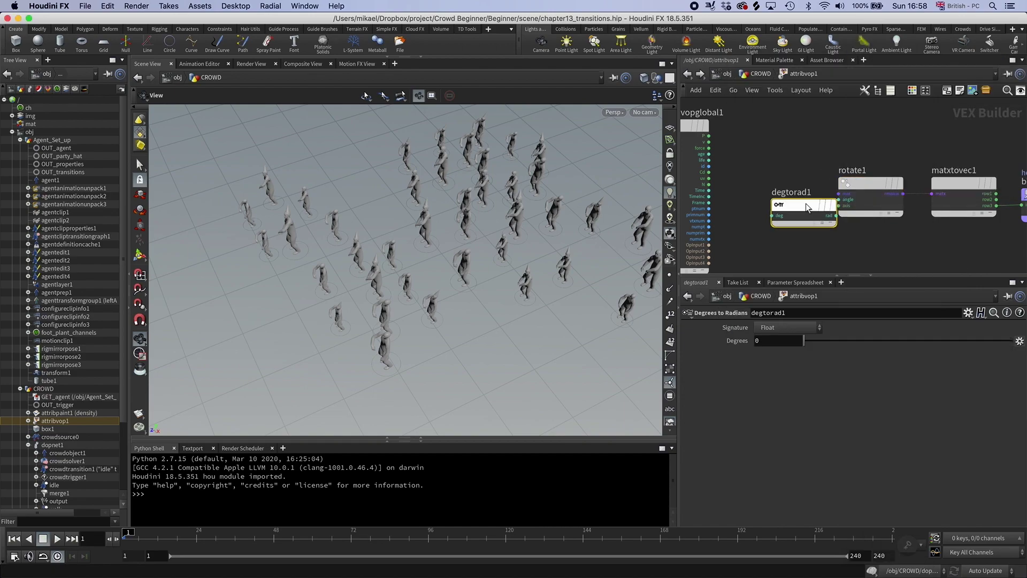
{"action": "left_click_drag", "start_coordinate": [811, 212], "coordinate": [838, 200]}
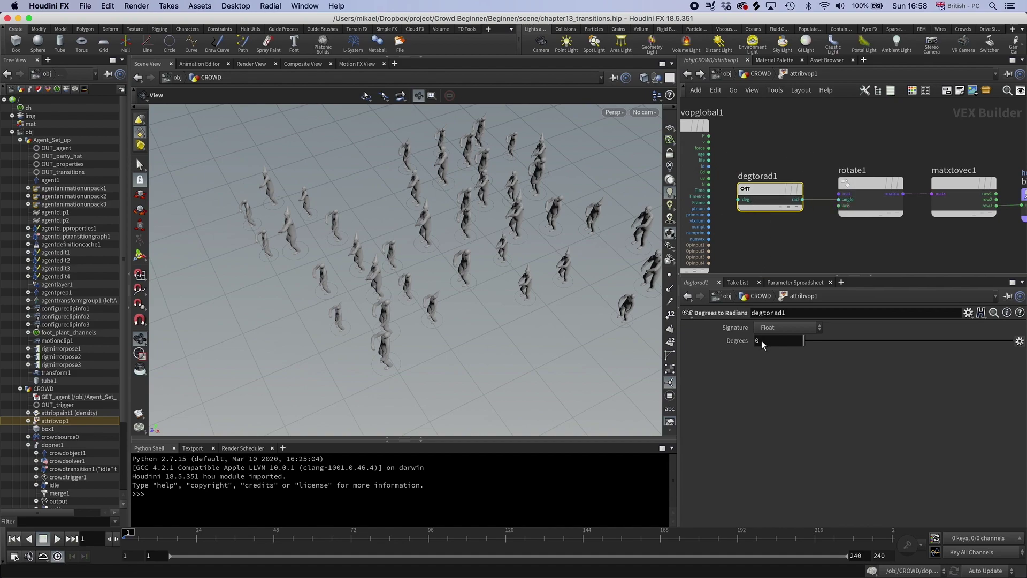
{"action": "left_click_drag", "start_coordinate": [807, 341], "coordinate": [743, 334]}
{"action": "left_click", "coordinate": [869, 187]}
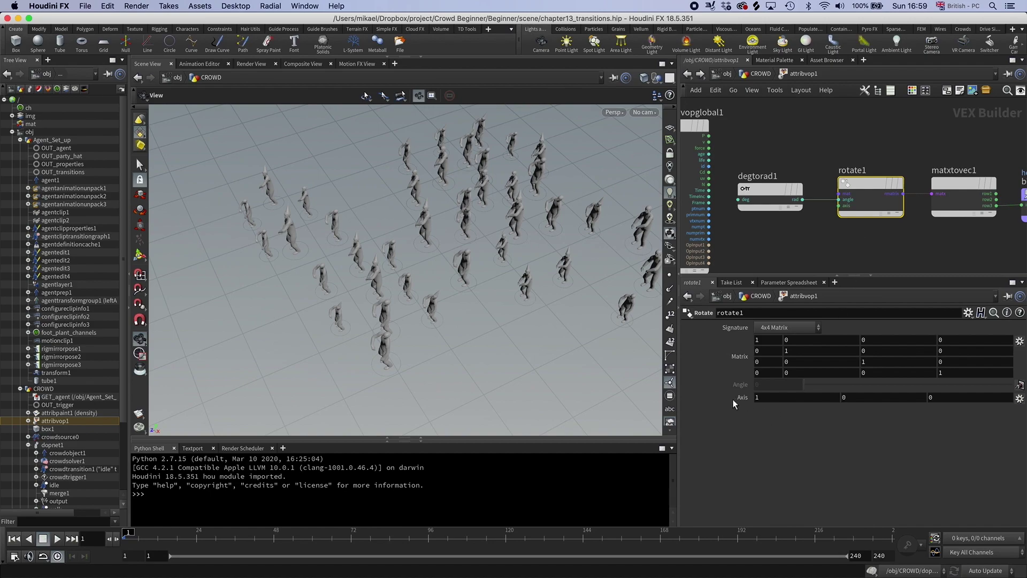
Add bind2 below degtorad1 and edit rotate1's axis values.
{"action": "key", "text": "Tab"}
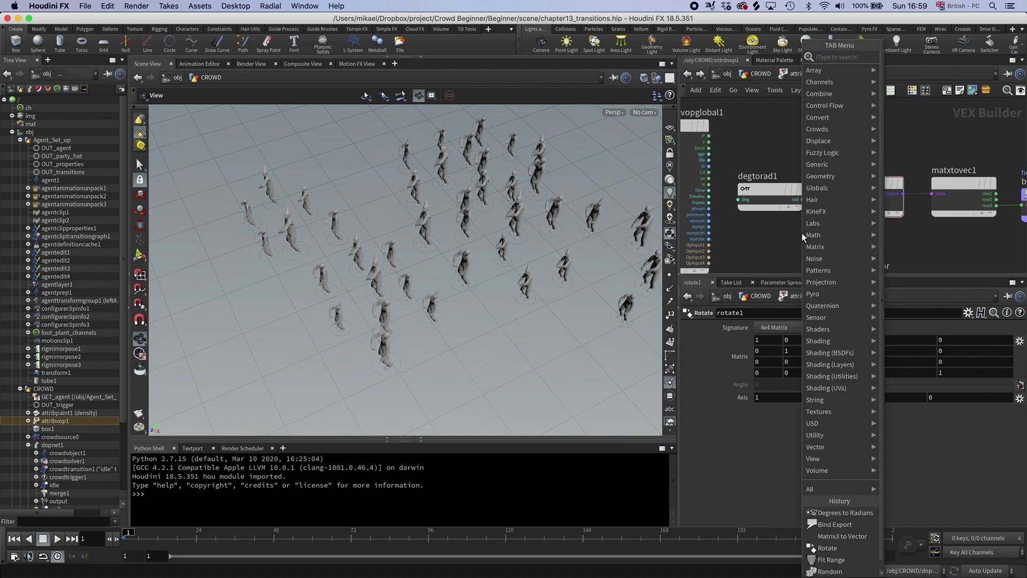
{"action": "type", "text": "bin"}
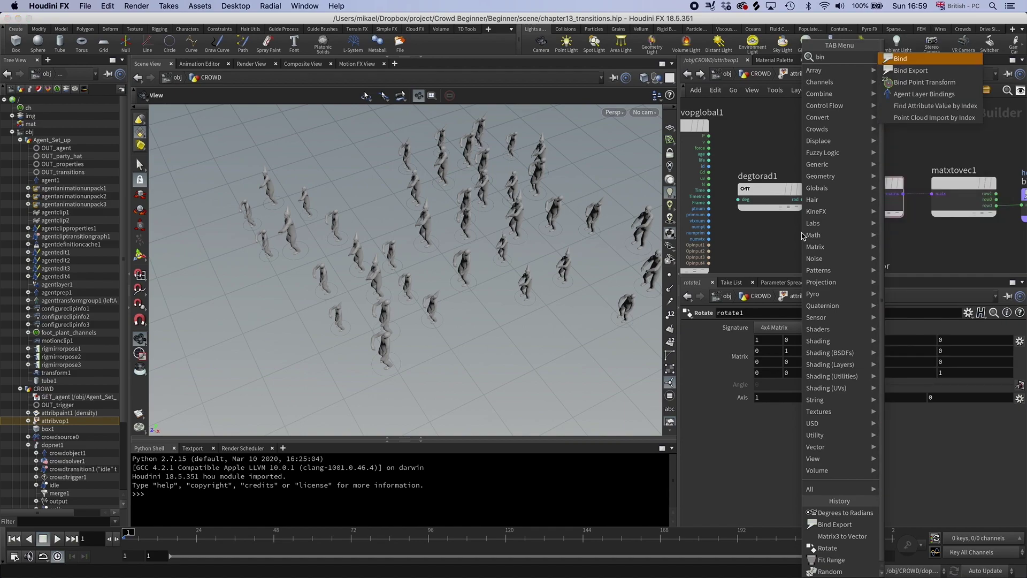
{"action": "key", "text": "Return"}
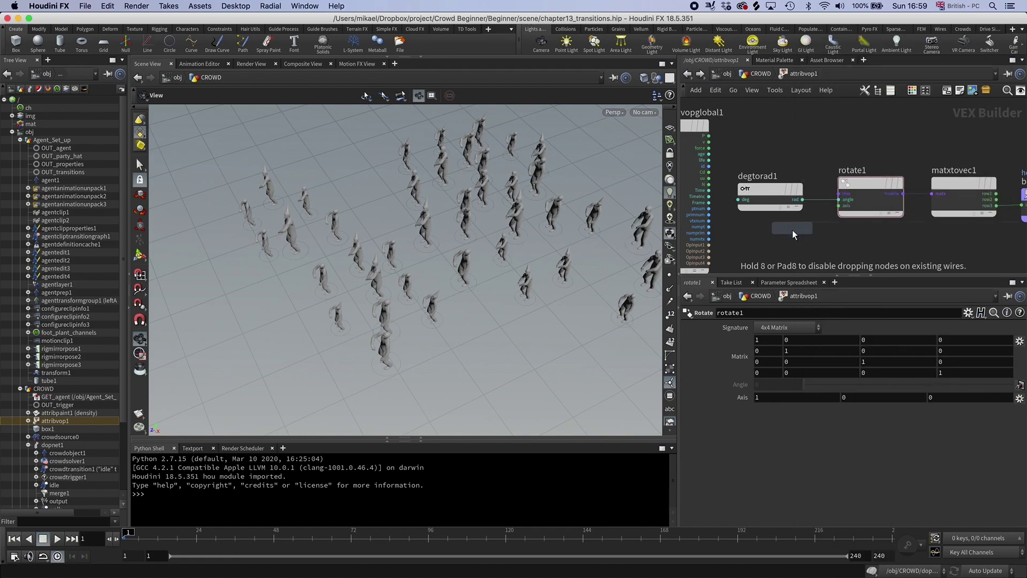
{"action": "left_click", "coordinate": [775, 242]}
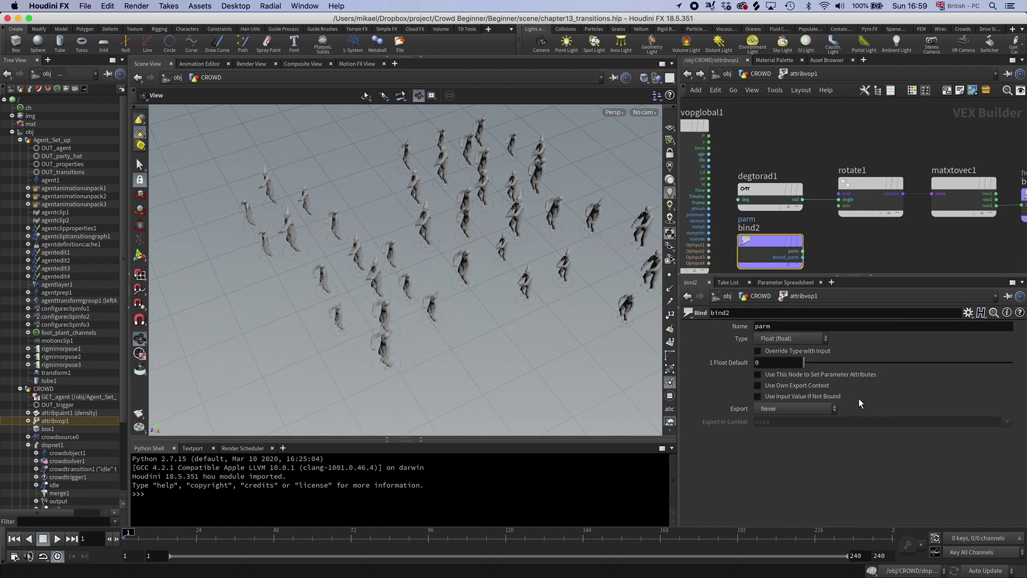
{"action": "double_click", "coordinate": [855, 170]}
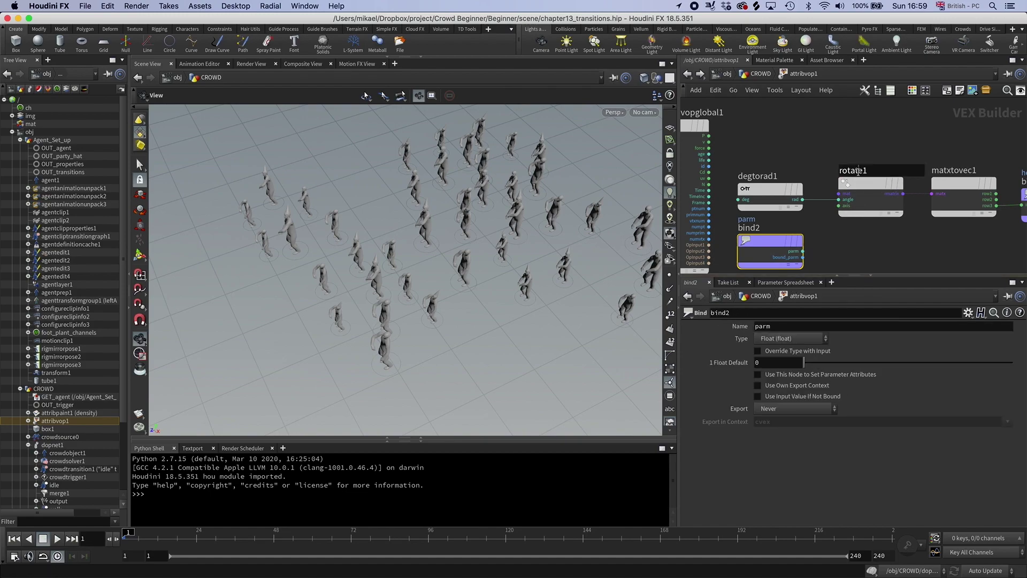
{"action": "left_click", "coordinate": [855, 183]}
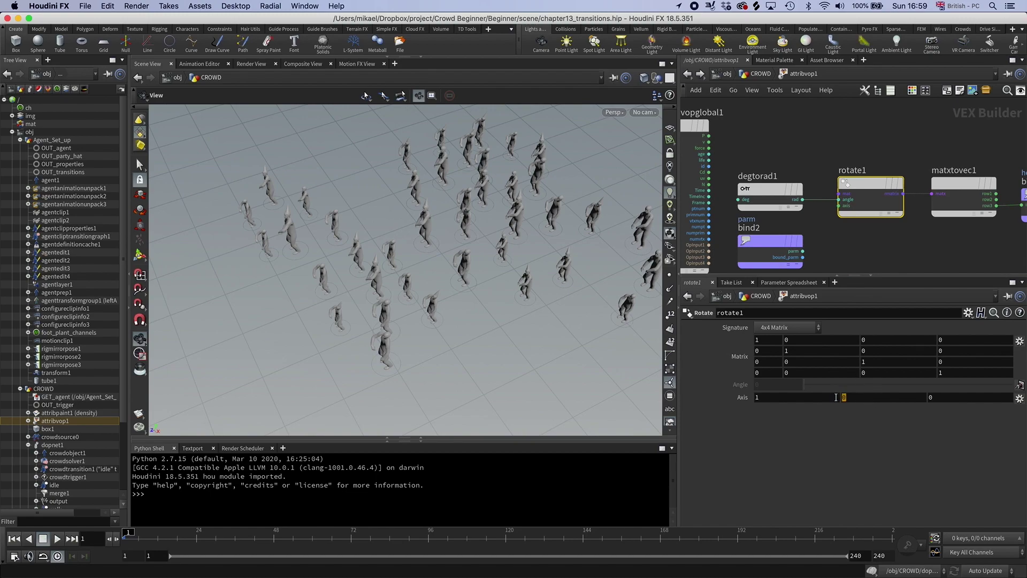
{"action": "type", "text": "1"}
{"action": "left_click", "coordinate": [774, 401]}
{"action": "key", "text": "Return"}
Make bind2 a Vector parameter named up, wire it to rotate1's axis, and sweep Degrees.
{"action": "left_click", "coordinate": [754, 244]}
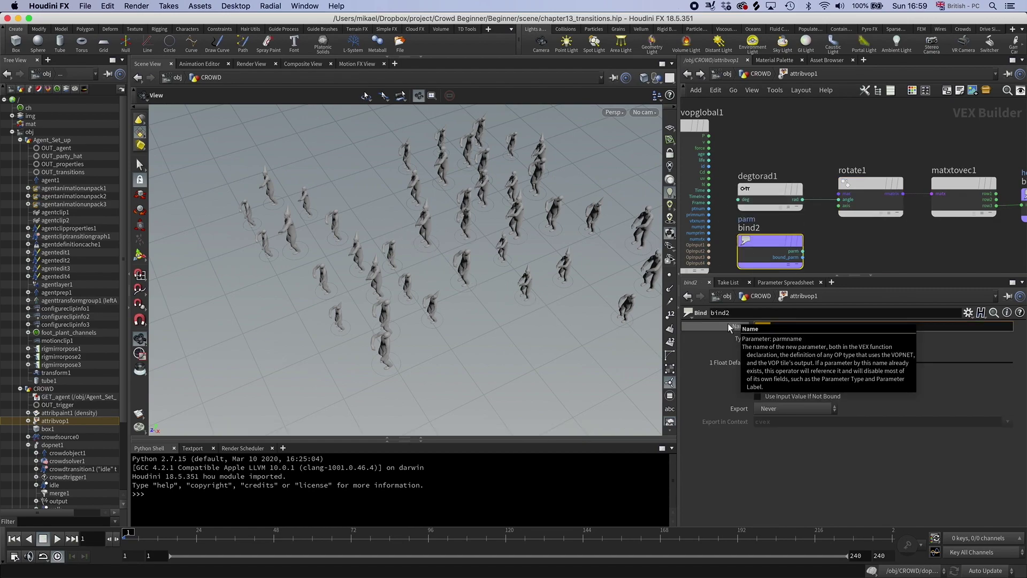
{"action": "type", "text": "up"}
{"action": "left_click", "coordinate": [783, 339]}
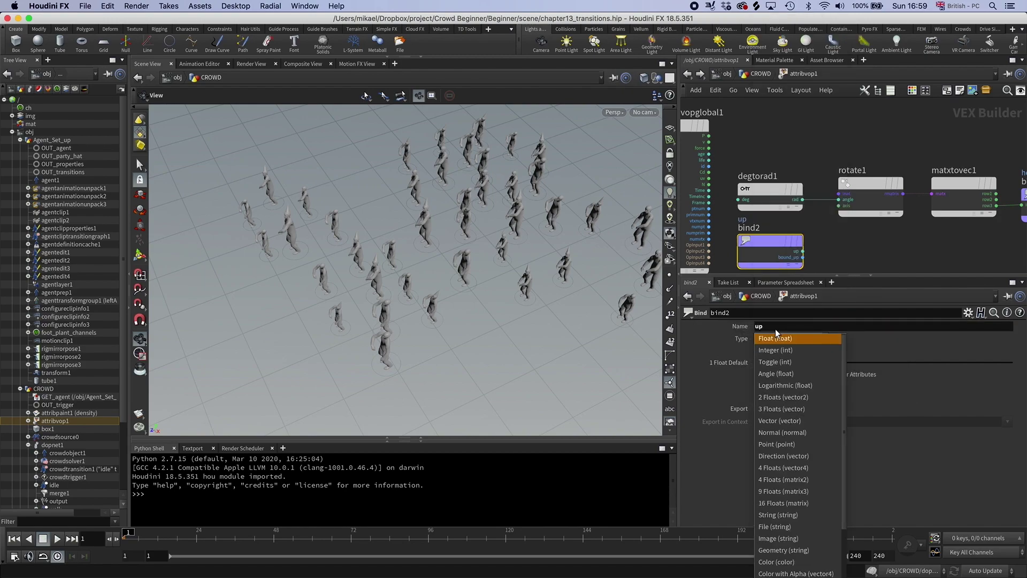
{"action": "scroll", "coordinate": [802, 375], "scroll_direction": "down", "scroll_amount": 5}
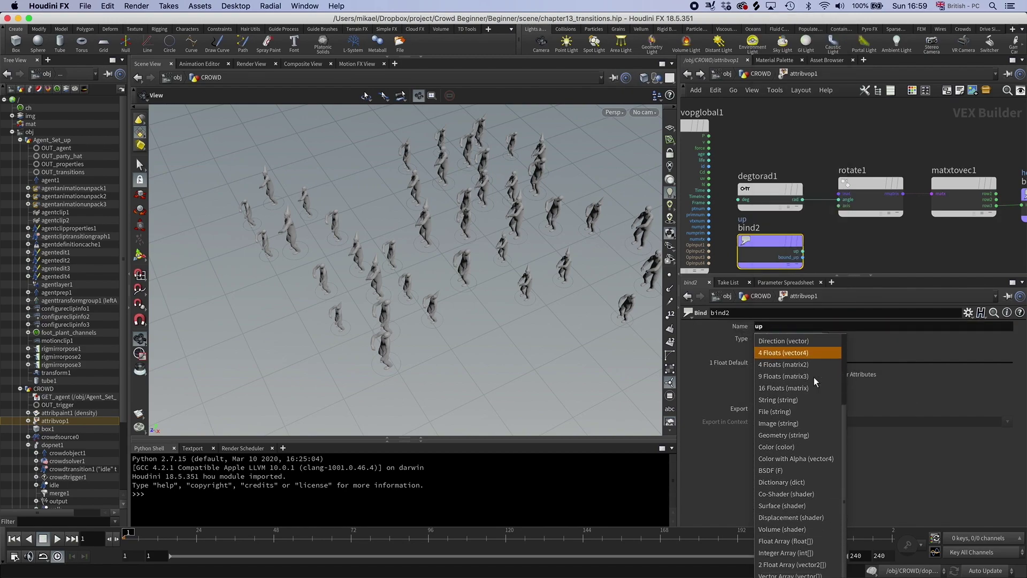
{"action": "left_click", "coordinate": [900, 362]}
{"action": "left_click", "coordinate": [786, 339]}
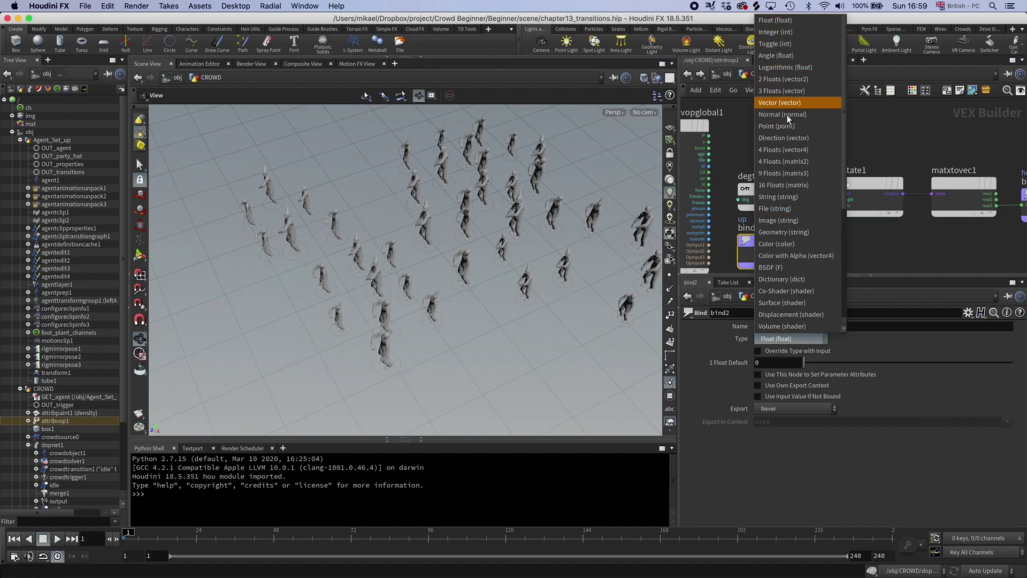
{"action": "left_click", "coordinate": [779, 103]}
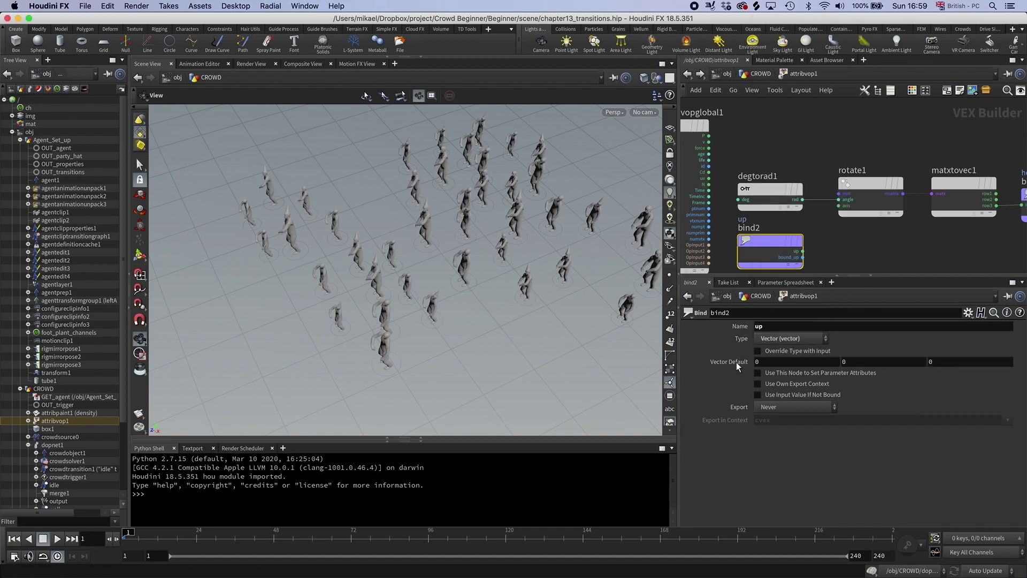
{"action": "left_click", "coordinate": [802, 251]}
{"action": "left_click", "coordinate": [838, 205]}
{"action": "left_click", "coordinate": [778, 196]}
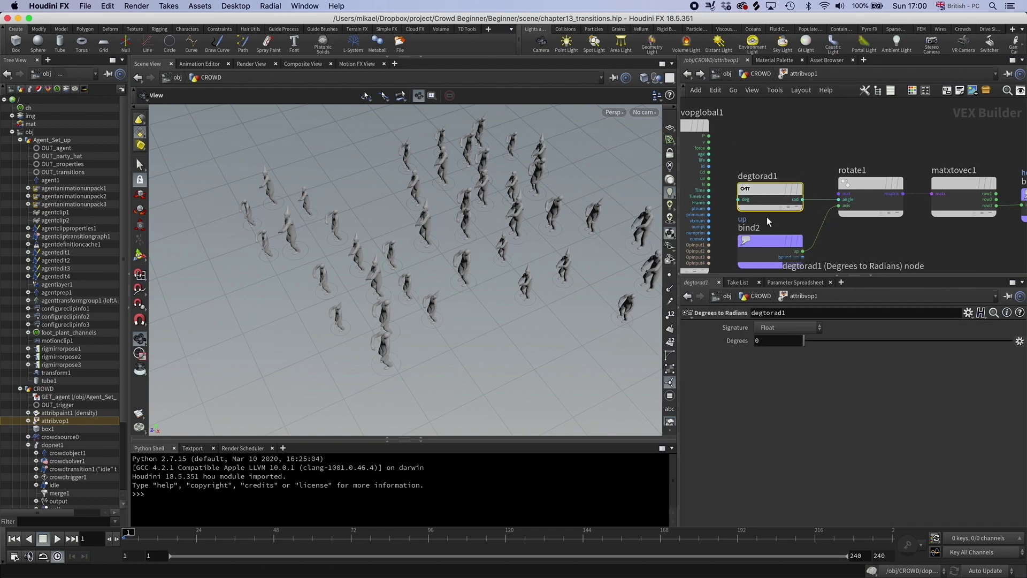
{"action": "left_click_drag", "start_coordinate": [815, 343], "coordinate": [663, 366]}
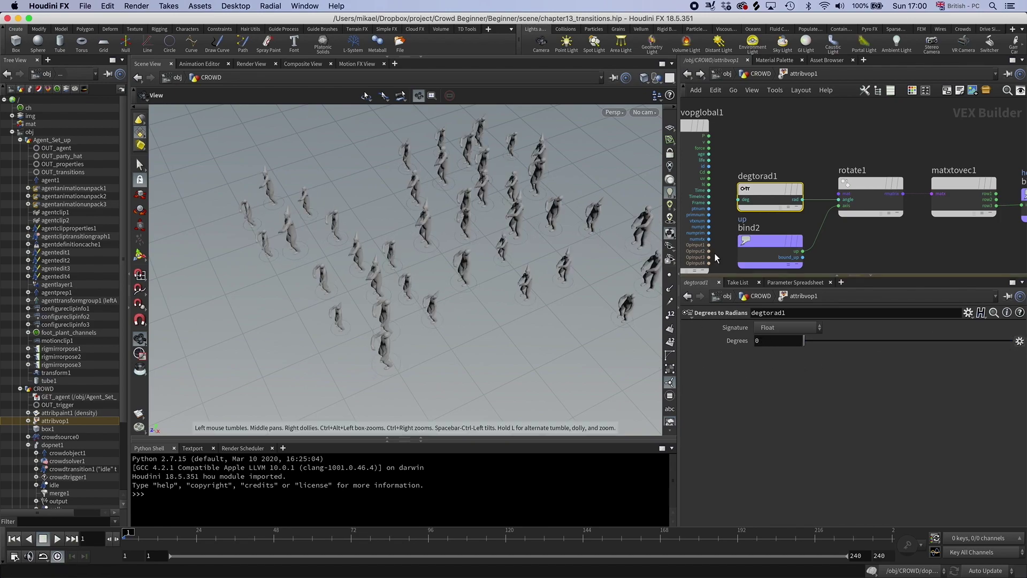
Add random1 and feed geometryvopglobal1's ptnum into its pos input.
{"action": "scroll", "coordinate": [788, 142], "scroll_direction": "left", "scroll_amount": 4}
{"action": "left_click_drag", "start_coordinate": [743, 127], "coordinate": [683, 121]}
{"action": "key", "text": "Tab"}
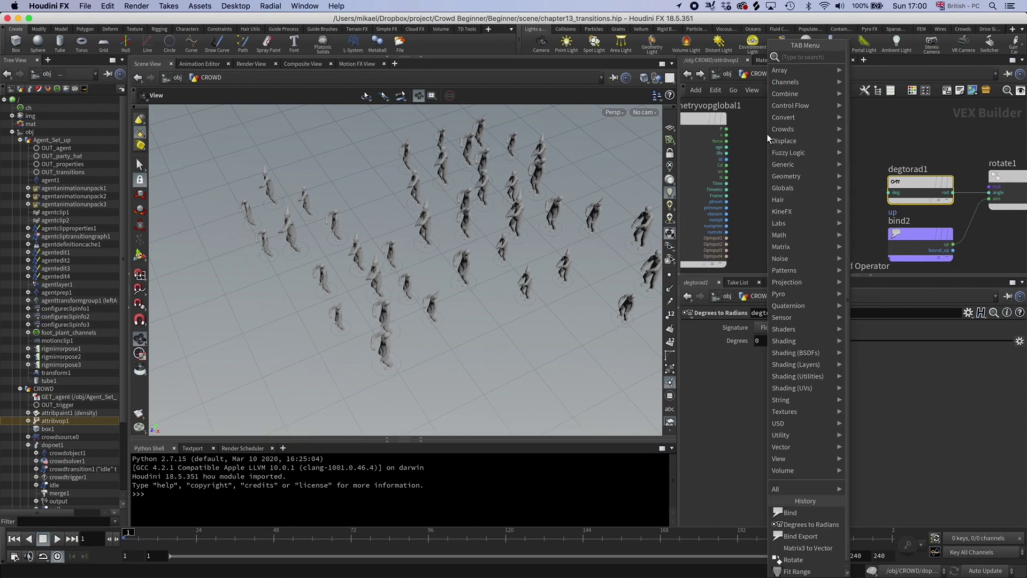
{"action": "type", "text": "random"}
{"action": "key", "text": "Return"}
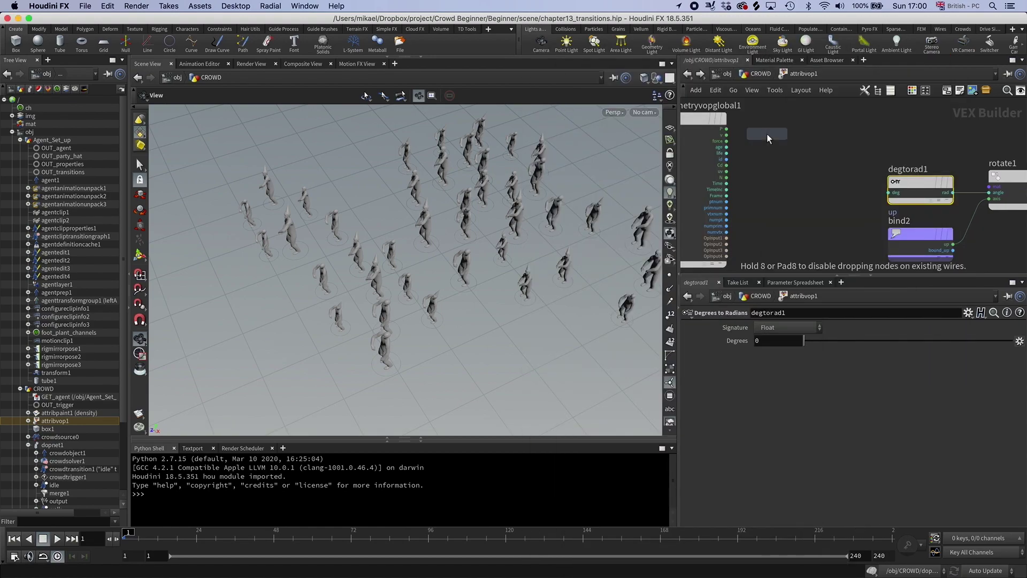
{"action": "left_click", "coordinate": [776, 197]}
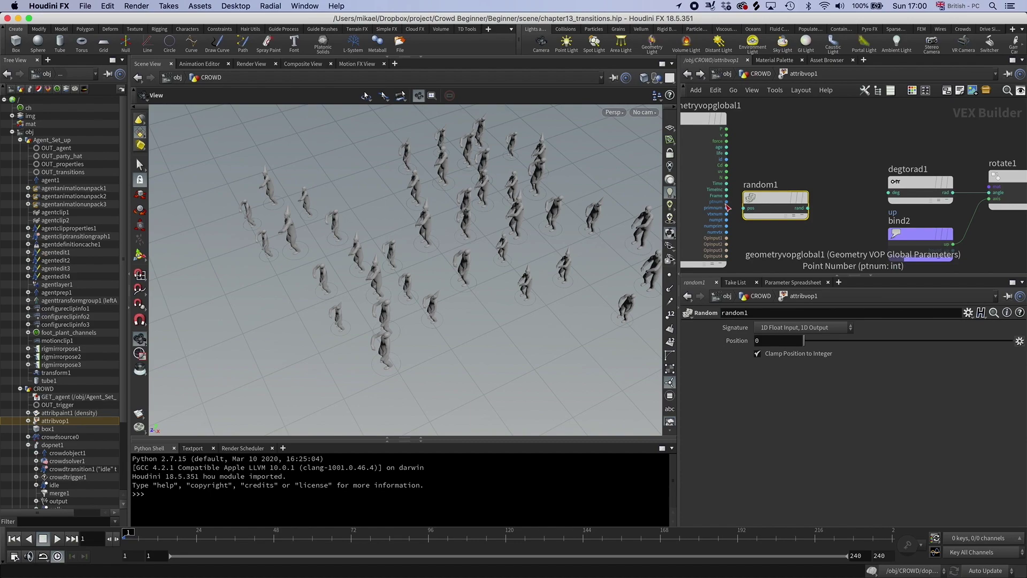
{"action": "mouse_move", "coordinate": [726, 201]}
{"action": "left_mouse_down"}
{"action": "mouse_move", "coordinate": [763, 200]}
{"action": "mouse_move", "coordinate": [765, 188]}
{"action": "left_mouse_up"}
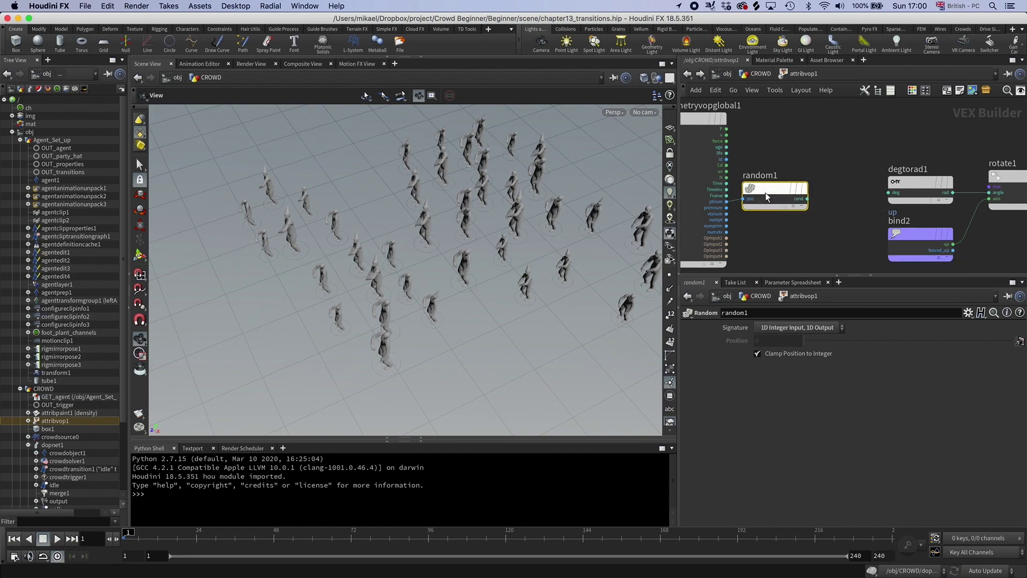
{"action": "mouse_move", "coordinate": [798, 193]}
Add a Fit Range node before degtorad1 and wire random1's output into its value input.
{"action": "key", "text": "Tab"}
{"action": "type", "text": "fit r"}
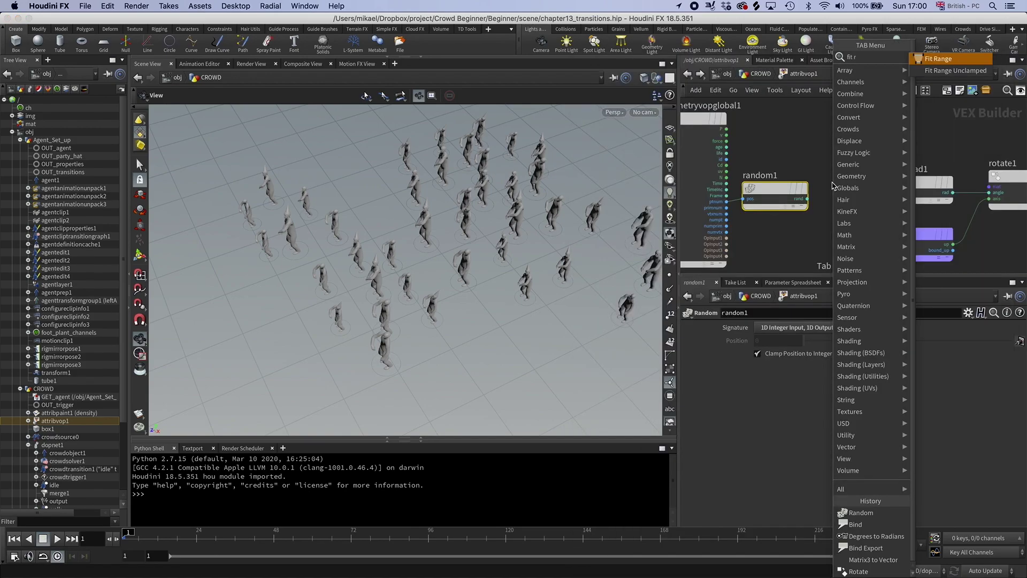
{"action": "key", "text": "Return"}
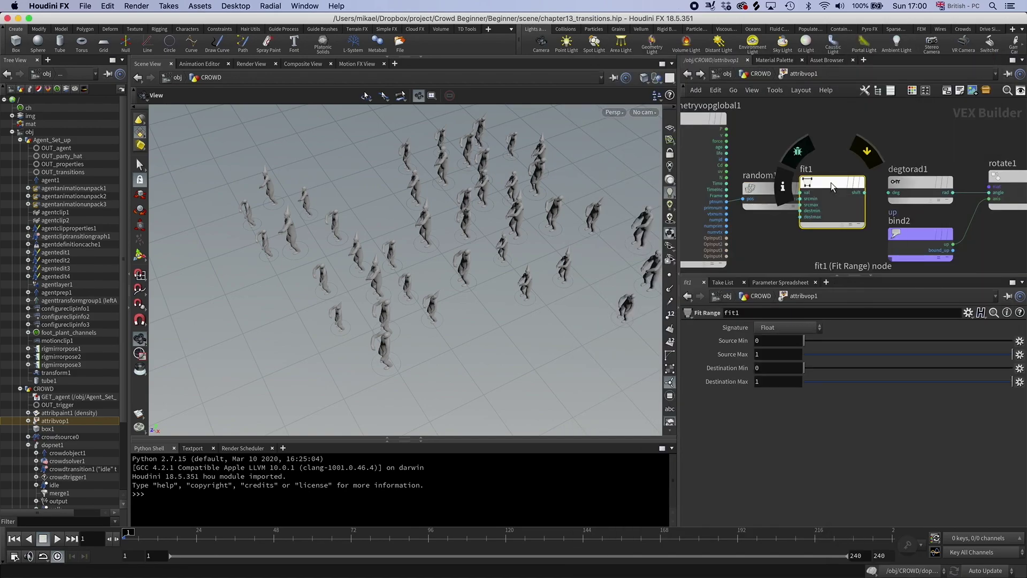
{"action": "left_click", "coordinate": [853, 185]}
{"action": "left_click_drag", "start_coordinate": [806, 198], "coordinate": [822, 192]}
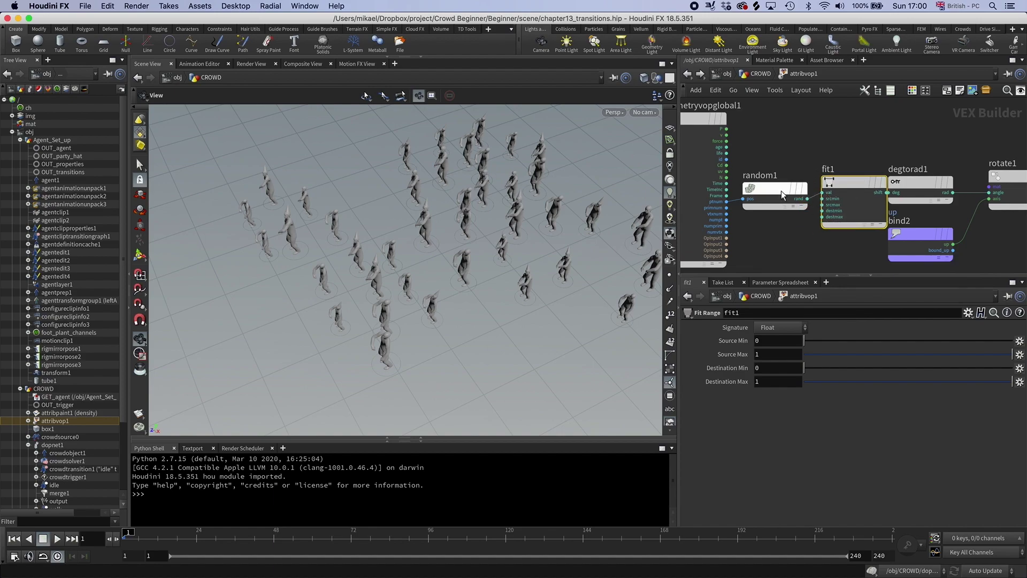
{"action": "scroll", "coordinate": [770, 160], "scroll_direction": "down", "scroll_amount": 3}
{"action": "left_click_drag", "start_coordinate": [805, 146], "coordinate": [798, 152]}
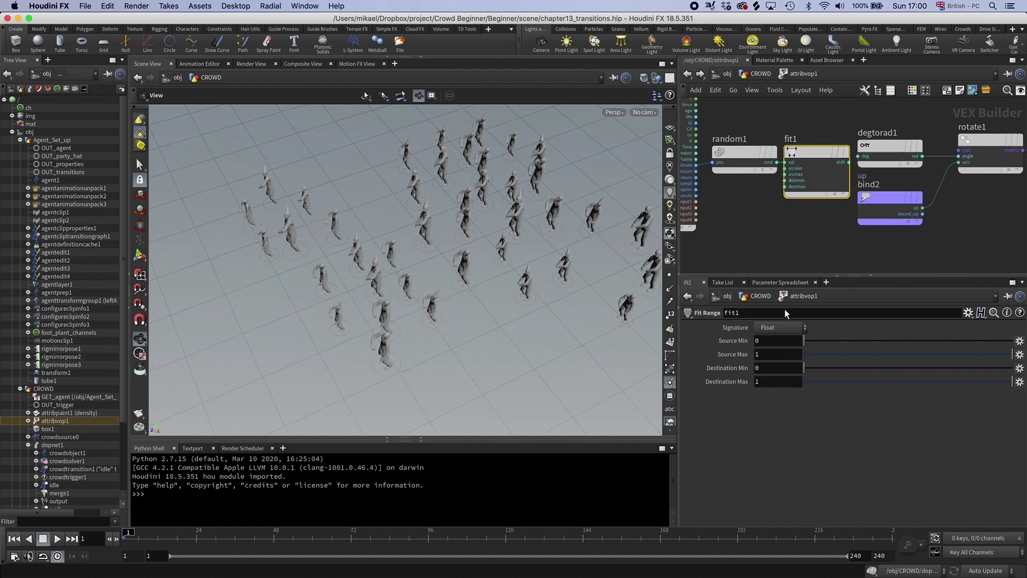
Set the Fit Range node's Destination Max to 360.
{"action": "mouse_move", "coordinate": [736, 151]}
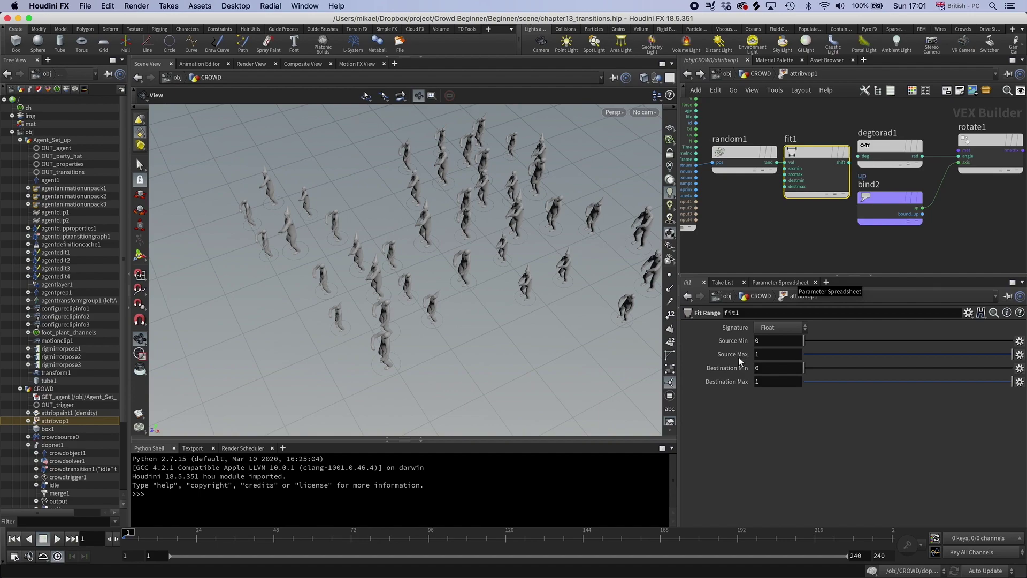
{"action": "left_click", "coordinate": [771, 383]}
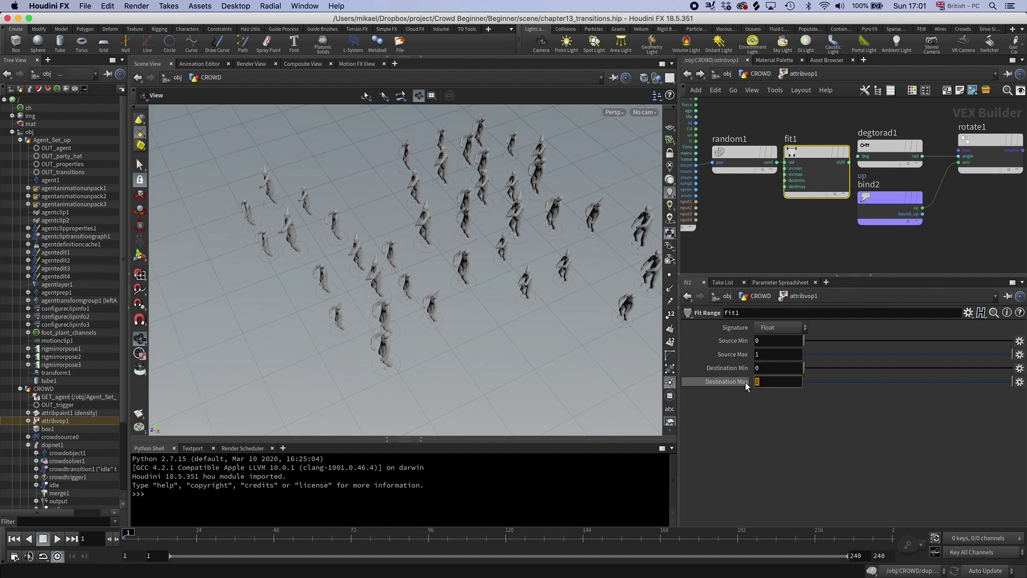
{"action": "type", "text": "360"}
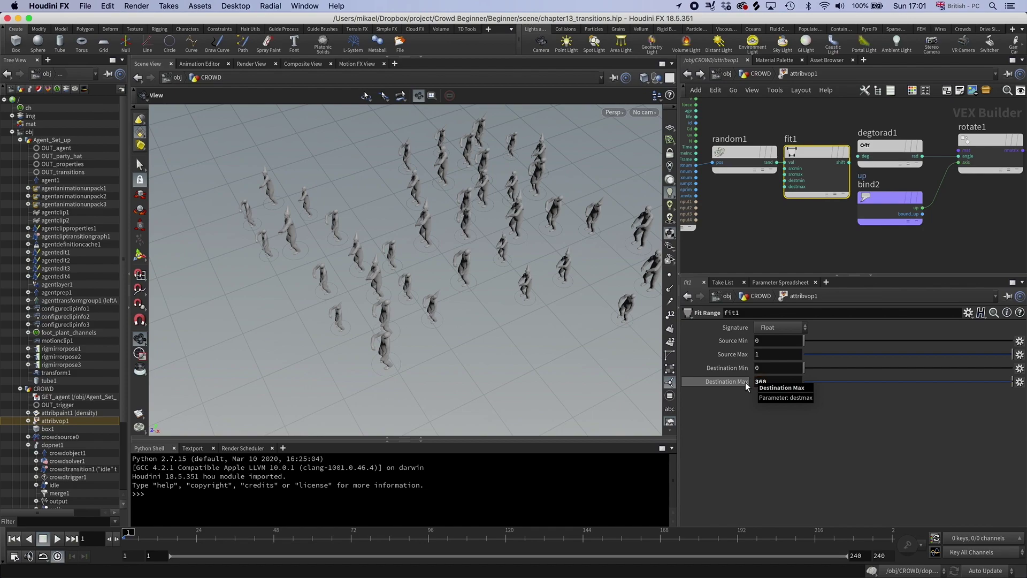
{"action": "key", "text": "Return"}
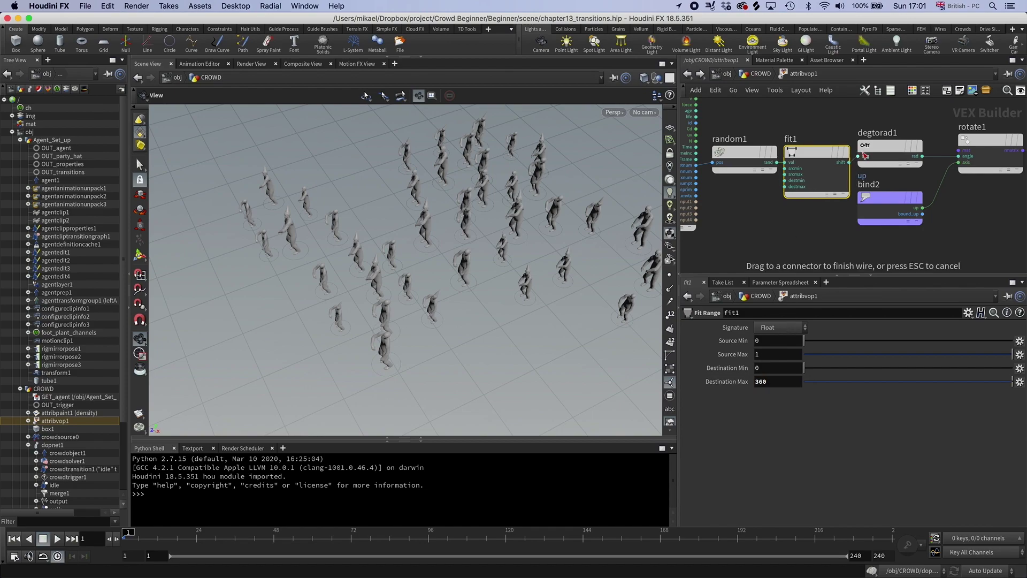
Inspect the crowd agents in the viewport, then lower fit1's Destination Max from 360 to 40.
{"action": "left_click_drag", "start_coordinate": [505, 261], "coordinate": [458, 278]}
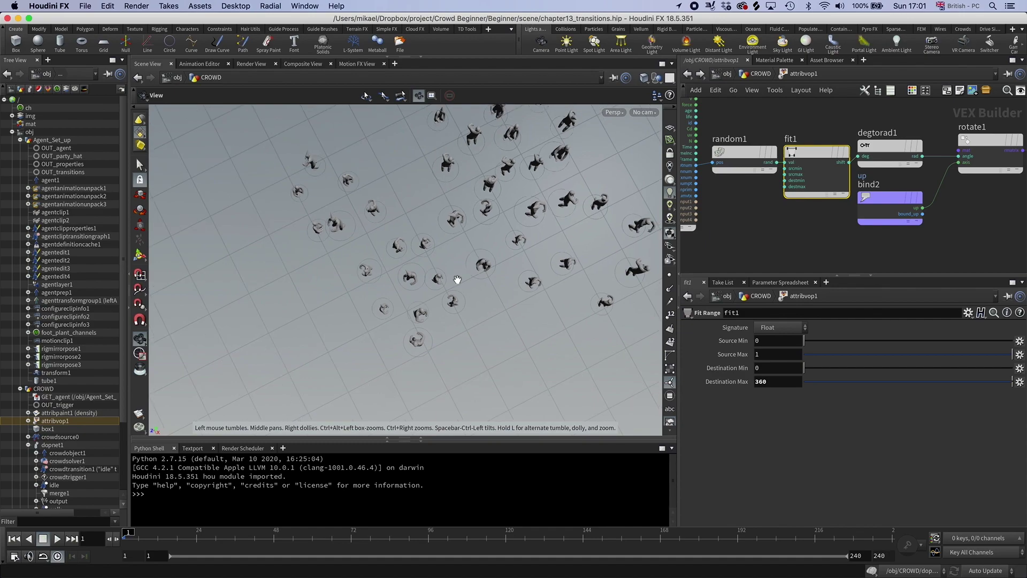
{"action": "left_click_drag", "start_coordinate": [542, 266], "coordinate": [552, 212]}
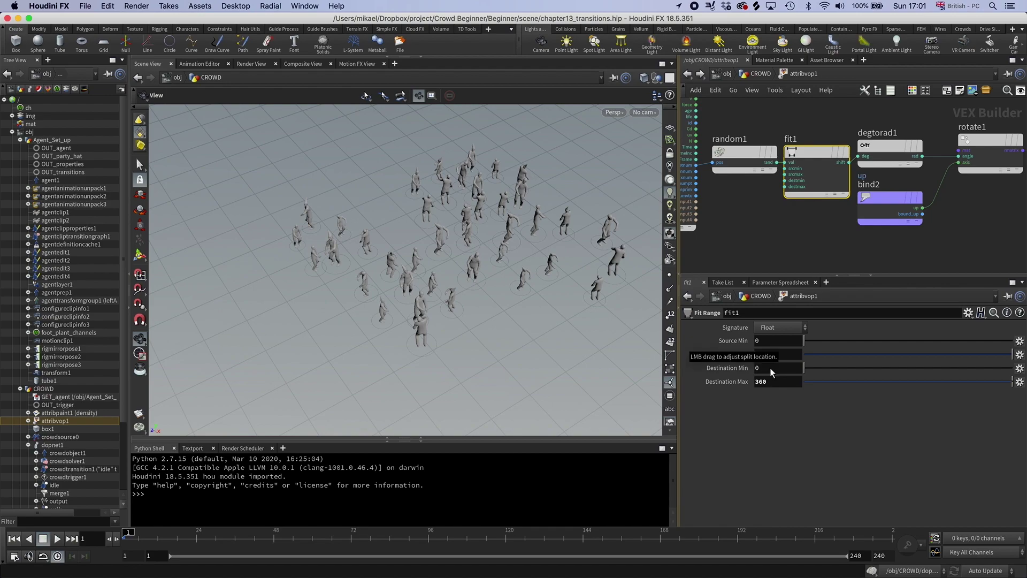
{"action": "left_click", "coordinate": [754, 381]}
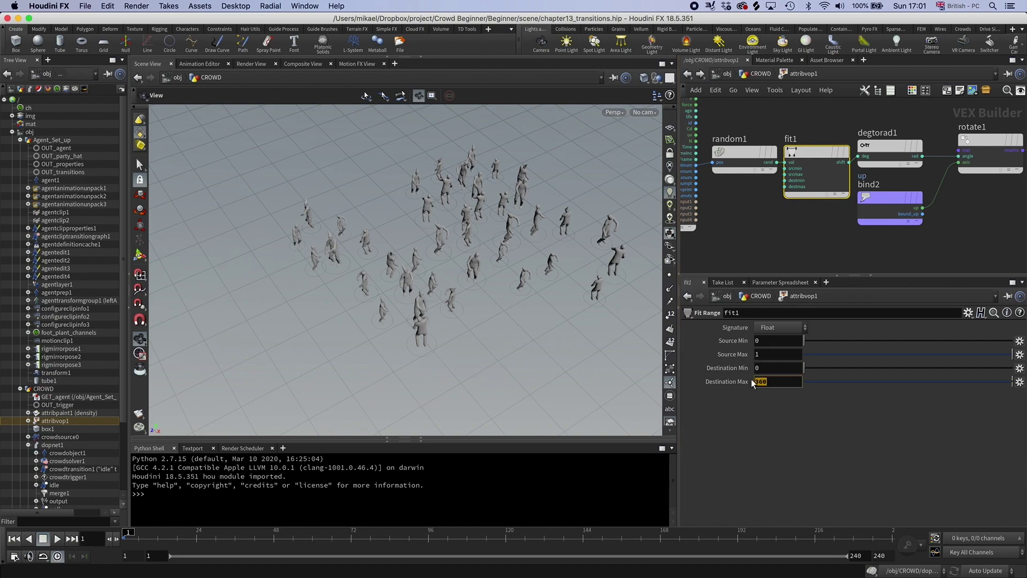
{"action": "type", "text": "40"}
{"action": "key", "text": "Return"}
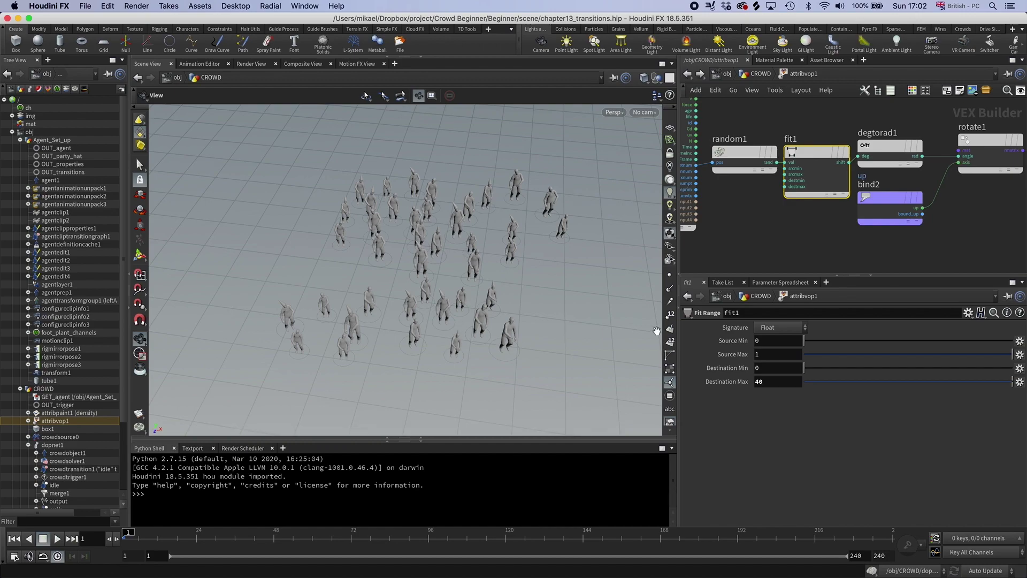
In the CROWD network, set crowdsource0's Initial Velocity Z to 1 on the Setup tab.
{"action": "left_click", "coordinate": [758, 74]}
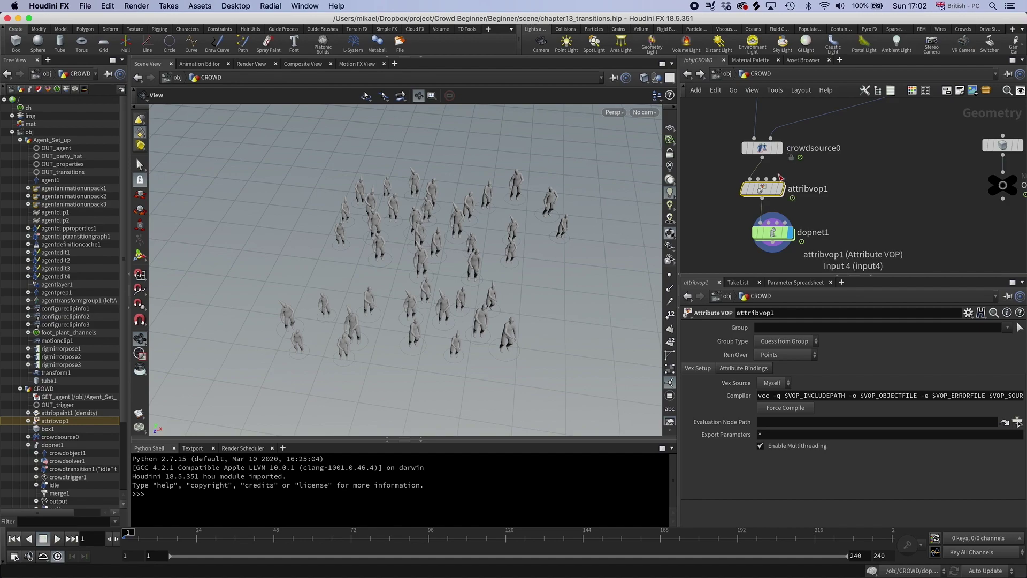
{"action": "left_click", "coordinate": [762, 150]}
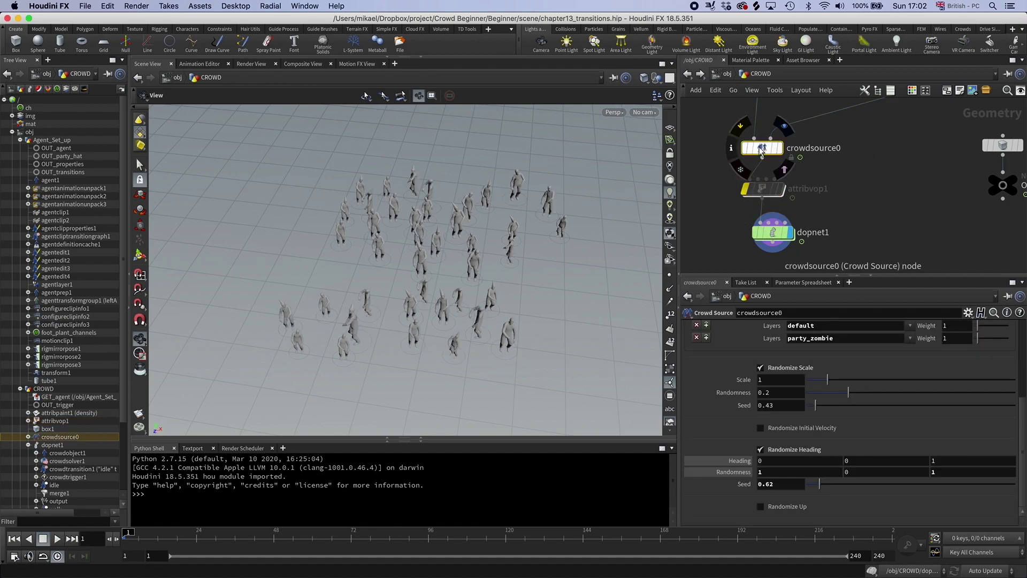
{"action": "scroll", "coordinate": [728, 330], "scroll_direction": "up", "scroll_amount": 6}
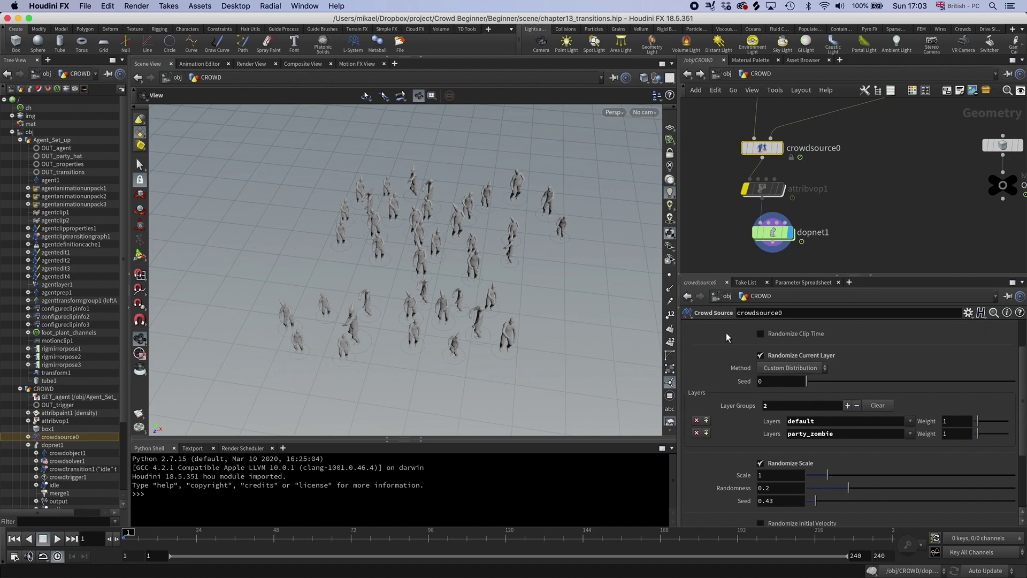
{"action": "left_click", "coordinate": [695, 327]}
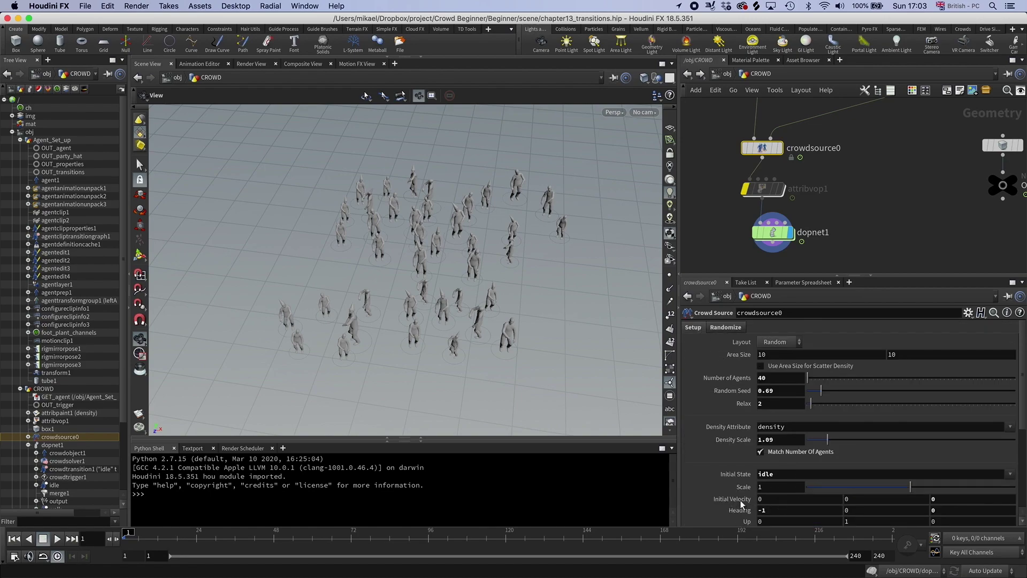
{"action": "left_click", "coordinate": [943, 498]}
{"action": "type", "text": "1"}
{"action": "key", "text": "Return"}
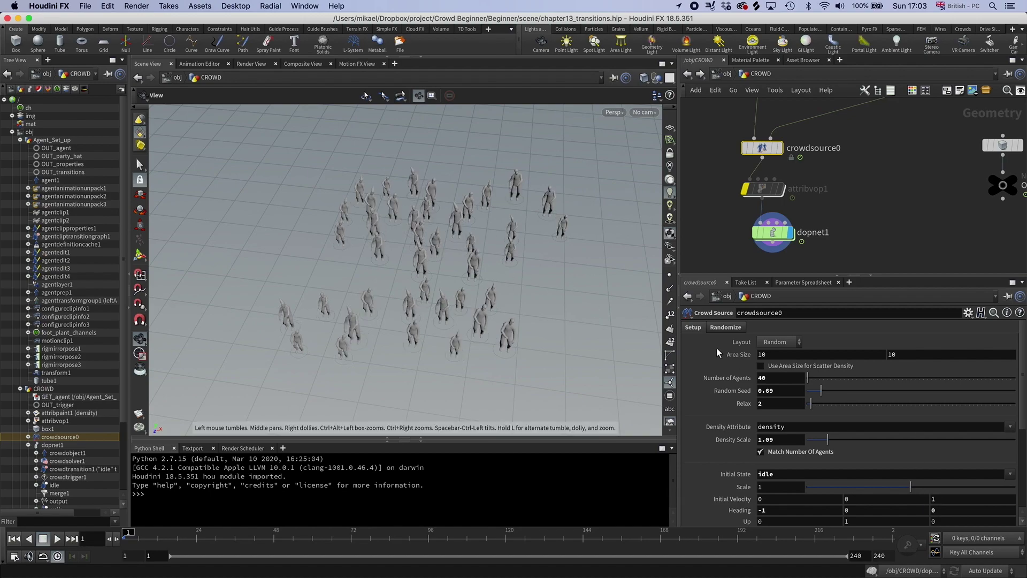
Review crowdsource0's Randomize settings, then reset Initial Velocity Z to 0 on the Setup tab.
{"action": "left_click", "coordinate": [729, 328]}
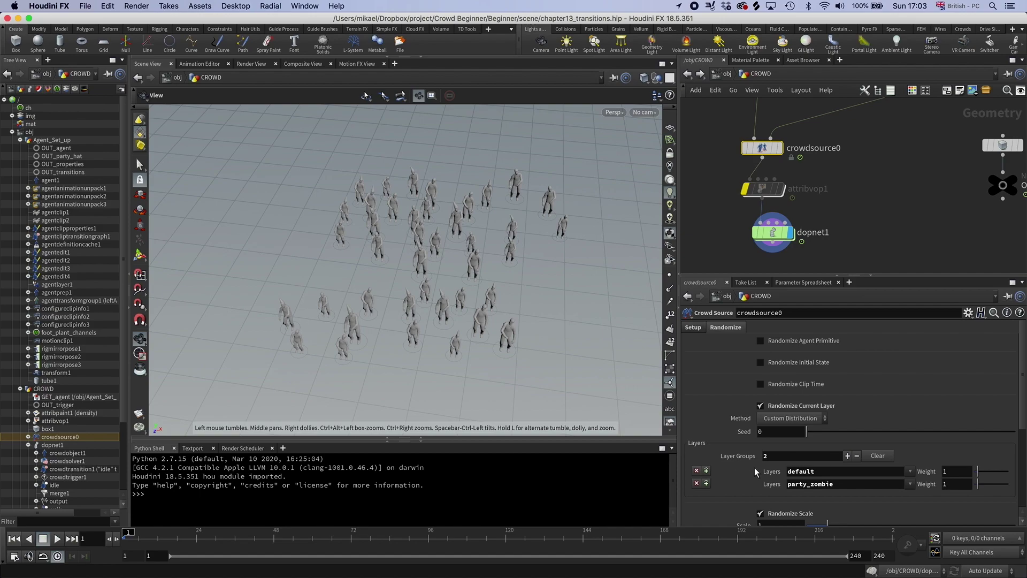
{"action": "scroll", "coordinate": [755, 467], "scroll_direction": "down", "scroll_amount": 5}
{"action": "scroll", "coordinate": [717, 358], "scroll_direction": "up", "scroll_amount": 5}
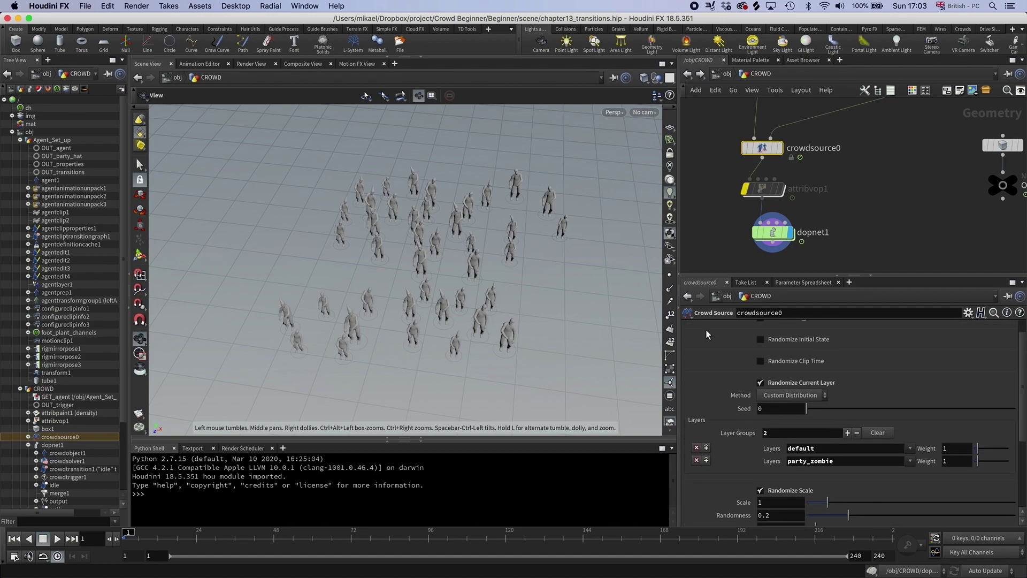
{"action": "left_click", "coordinate": [695, 327]}
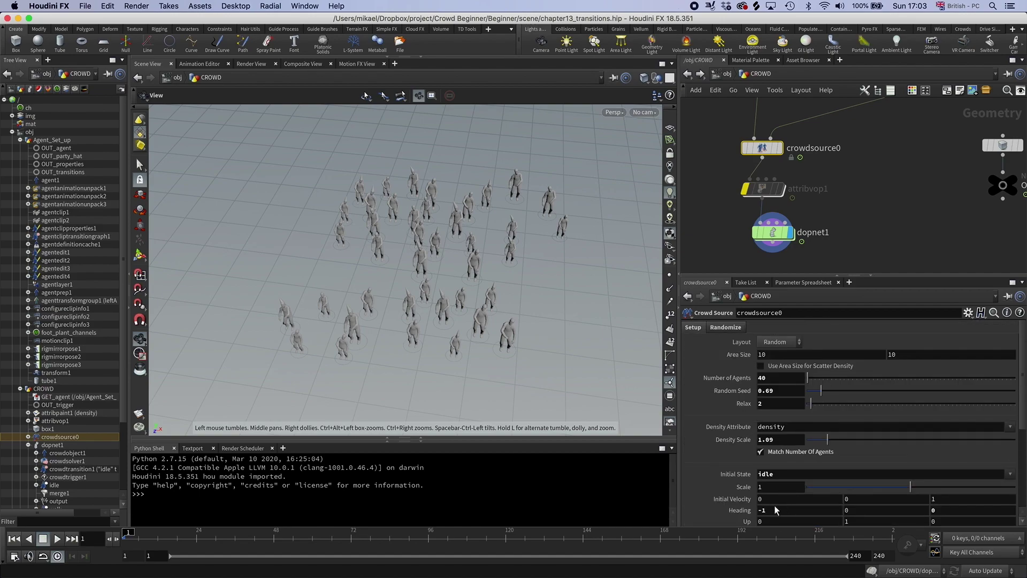
{"action": "left_click", "coordinate": [937, 499]}
{"action": "type", "text": "0"}
{"action": "key", "text": "Return"}
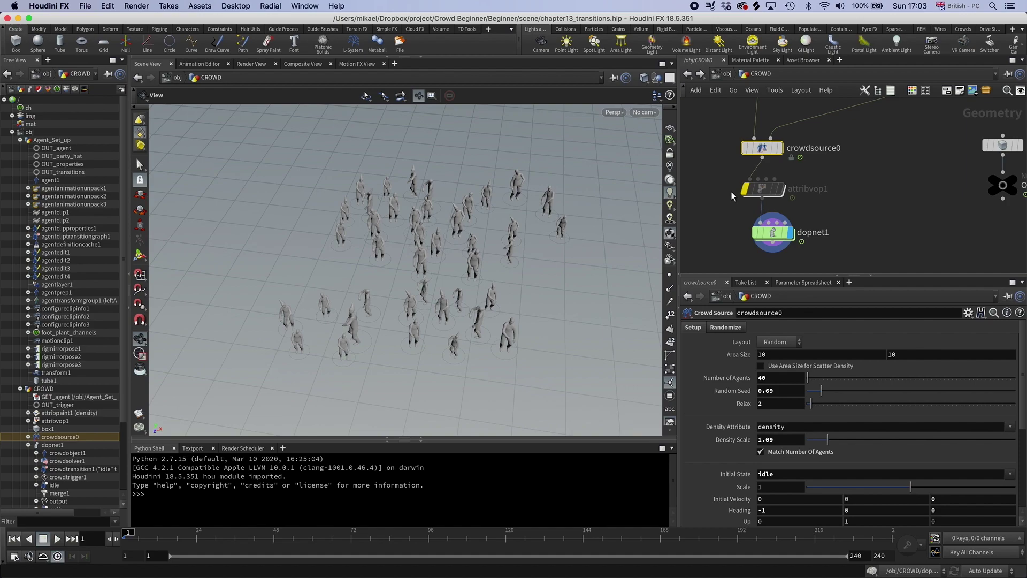
{"action": "left_click", "coordinate": [931, 497]}
Set Initial Velocity Z to 1, restore fit1's Destination Max to 360, and reselect crowdsource0.
{"action": "type", "text": "1"}
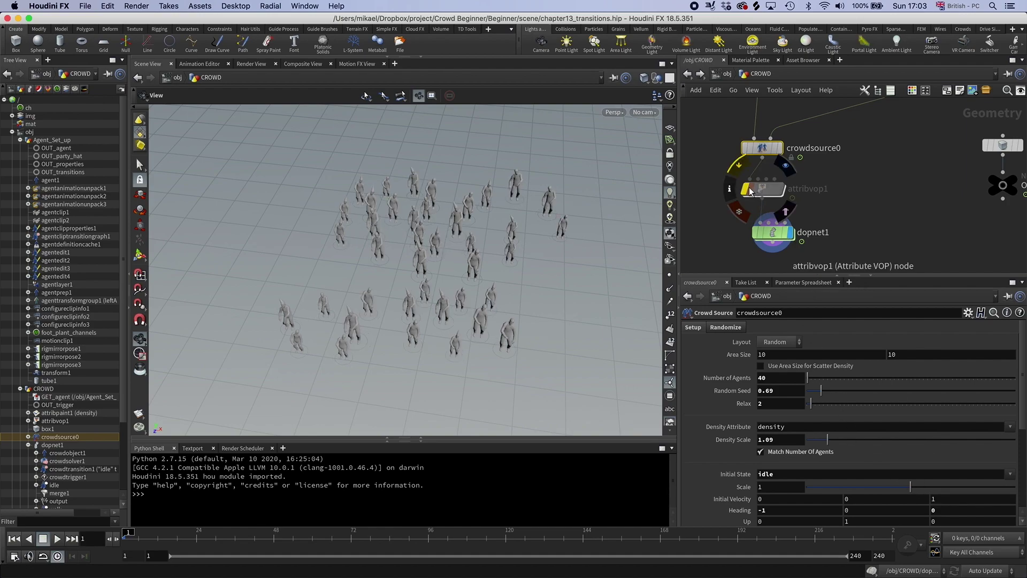
{"action": "double_click", "coordinate": [749, 191]}
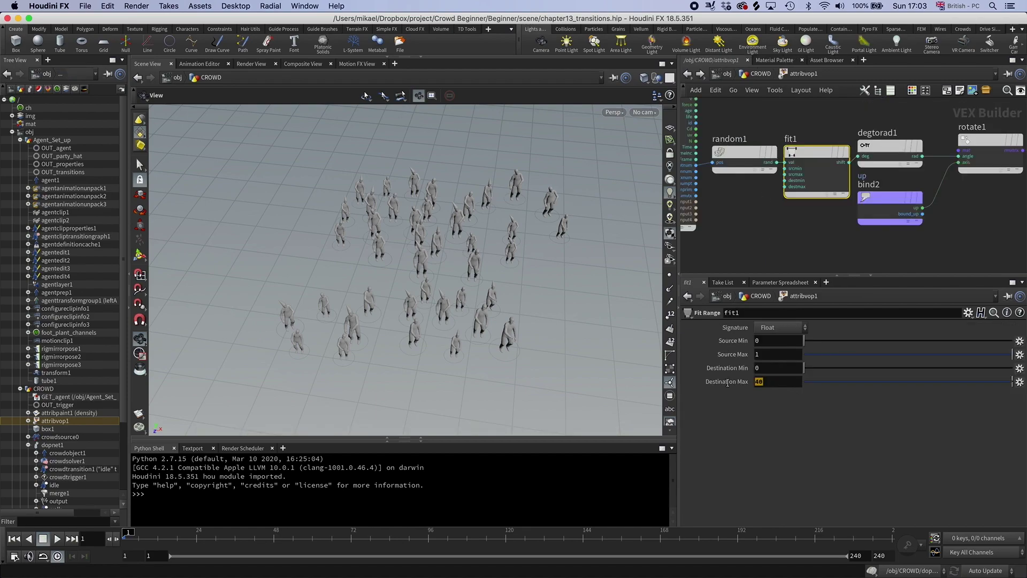
{"action": "type", "text": "360"}
{"action": "key", "text": "Return"}
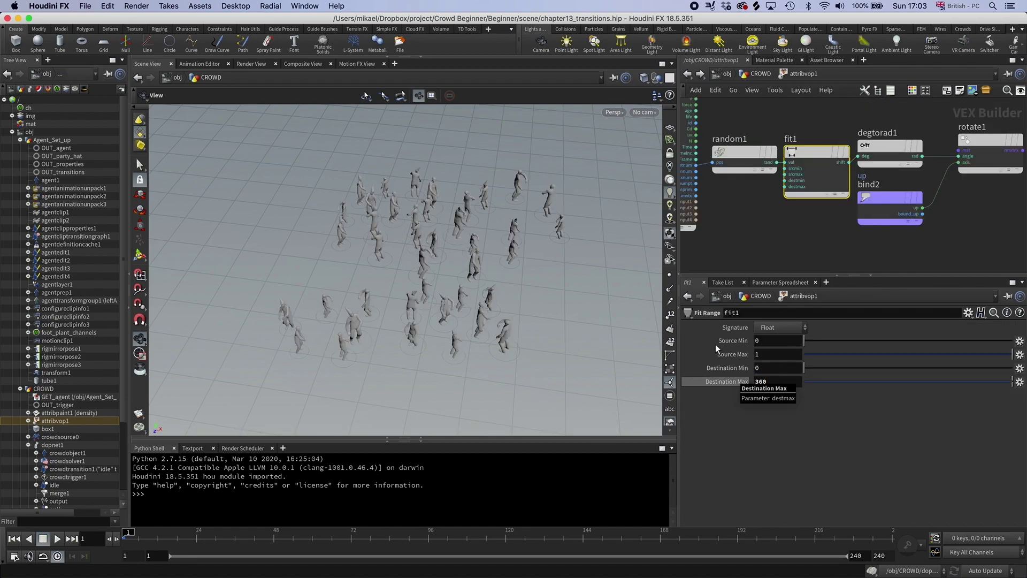
{"action": "key", "text": "u"}
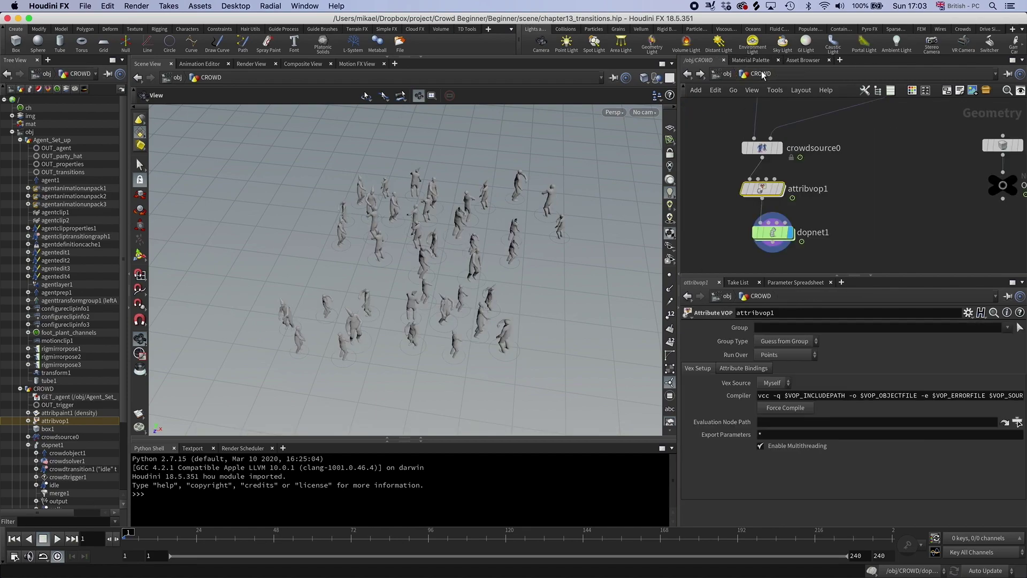
{"action": "left_click", "coordinate": [762, 151]}
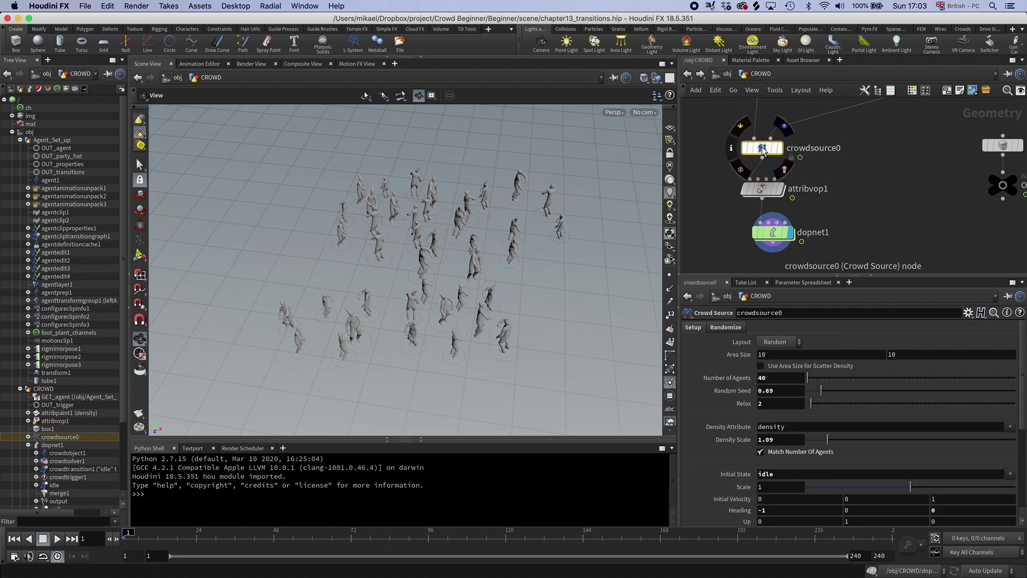